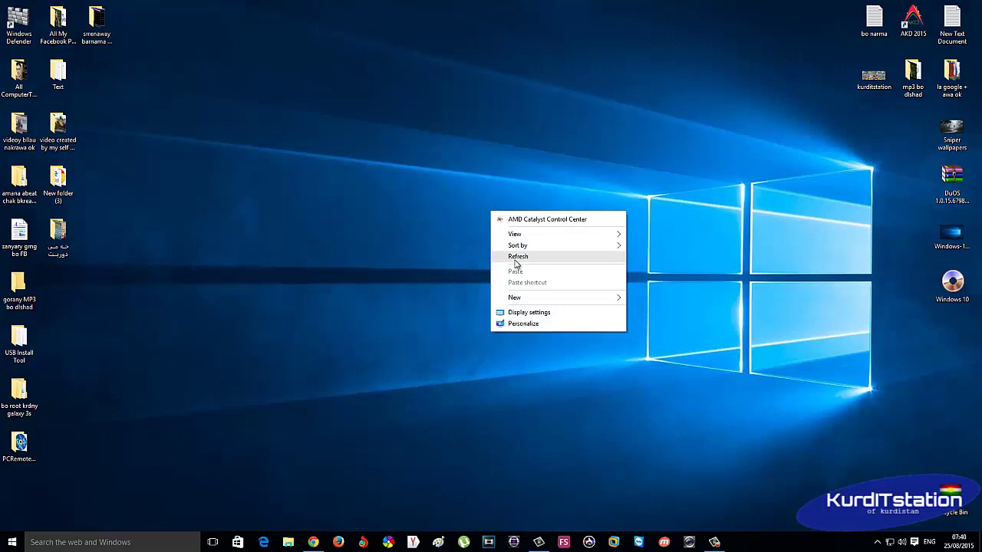
{"action": "left_click", "coordinate": [516, 257]}
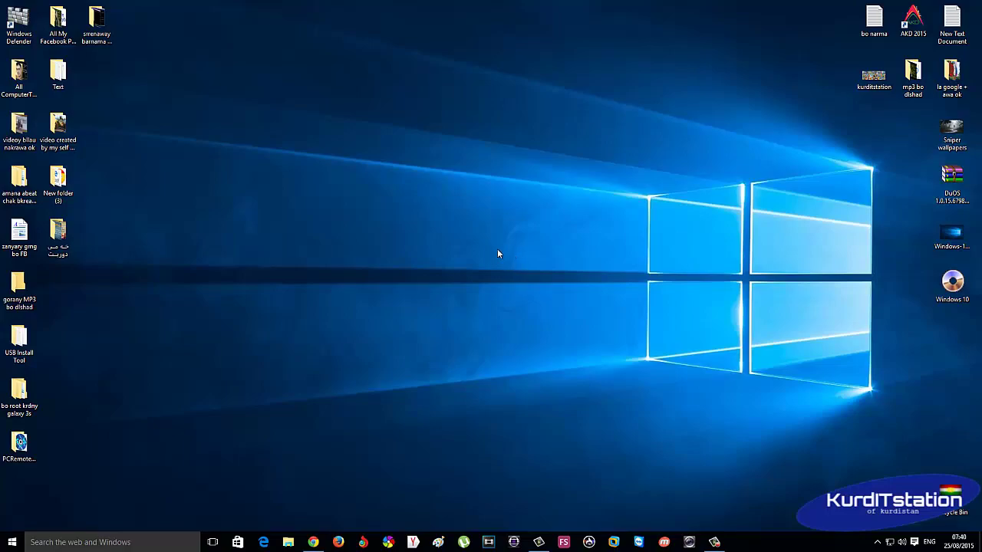
{"action": "left_click", "coordinate": [313, 541]}
{"action": "right_click", "coordinate": [451, 225]}
{"action": "left_click", "coordinate": [477, 270]}
{"action": "right_click", "coordinate": [501, 205]}
{"action": "left_click", "coordinate": [521, 242]}
{"action": "right_click", "coordinate": [435, 198]}
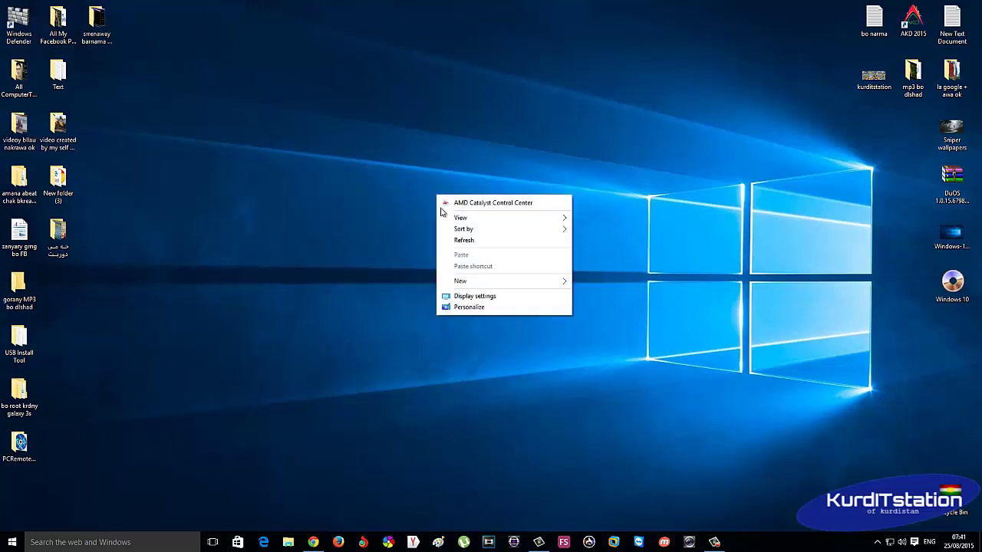
{"action": "left_click", "coordinate": [469, 244]}
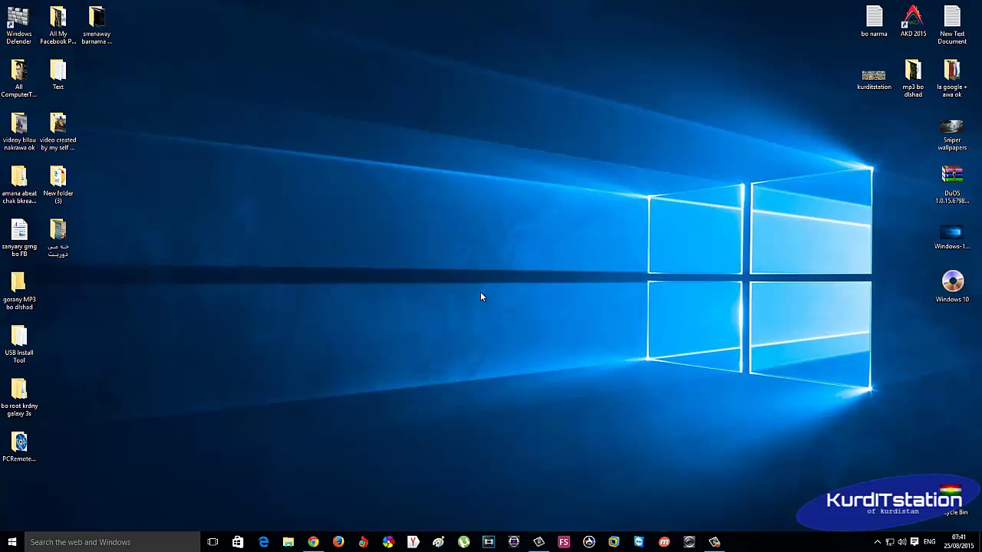
{"action": "right_click", "coordinate": [512, 186]}
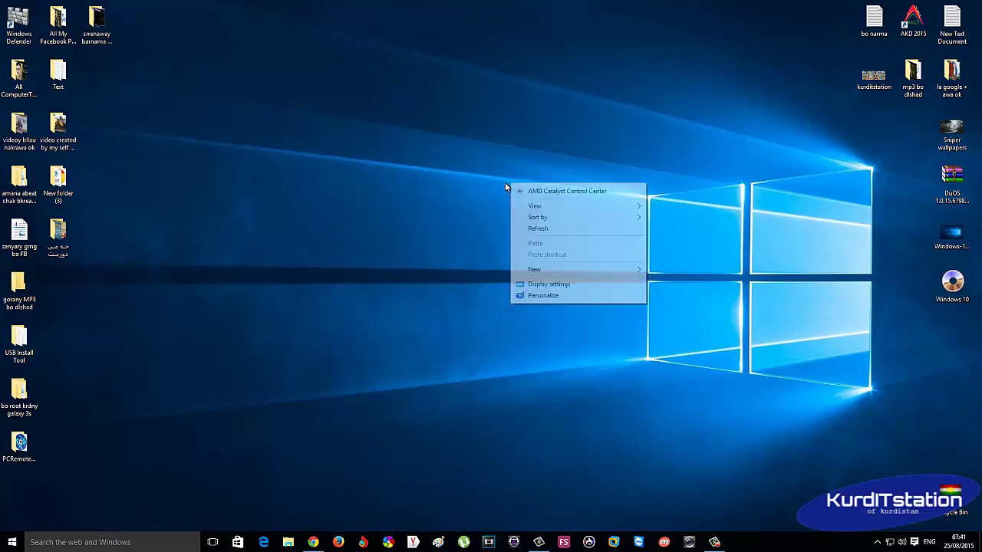
{"action": "left_click", "coordinate": [539, 230]}
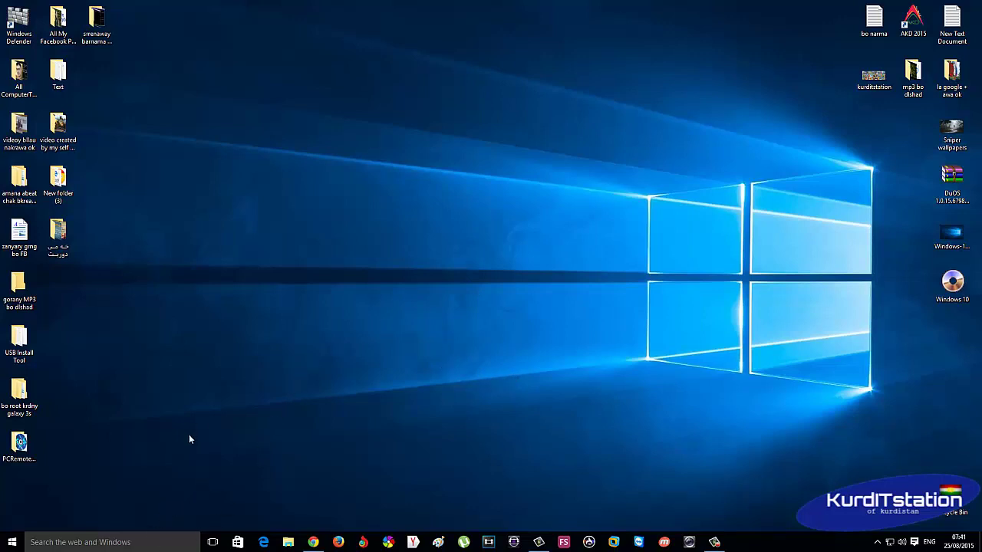
{"action": "right_click", "coordinate": [426, 203]}
{"action": "left_click", "coordinate": [452, 249]}
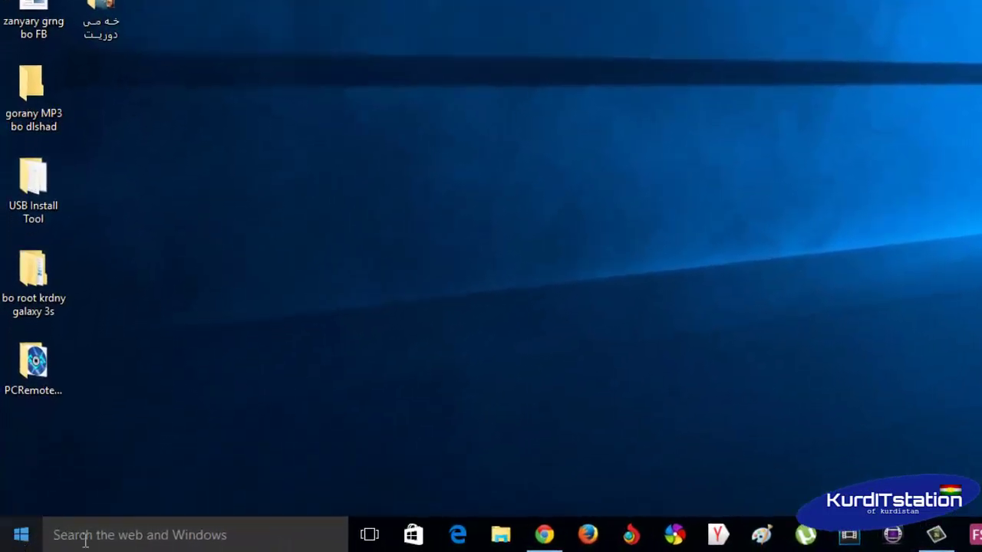
- Check Cortana's availability in the Windows search settings, and close the search pane
{"action": "left_click", "coordinate": [220, 537]}
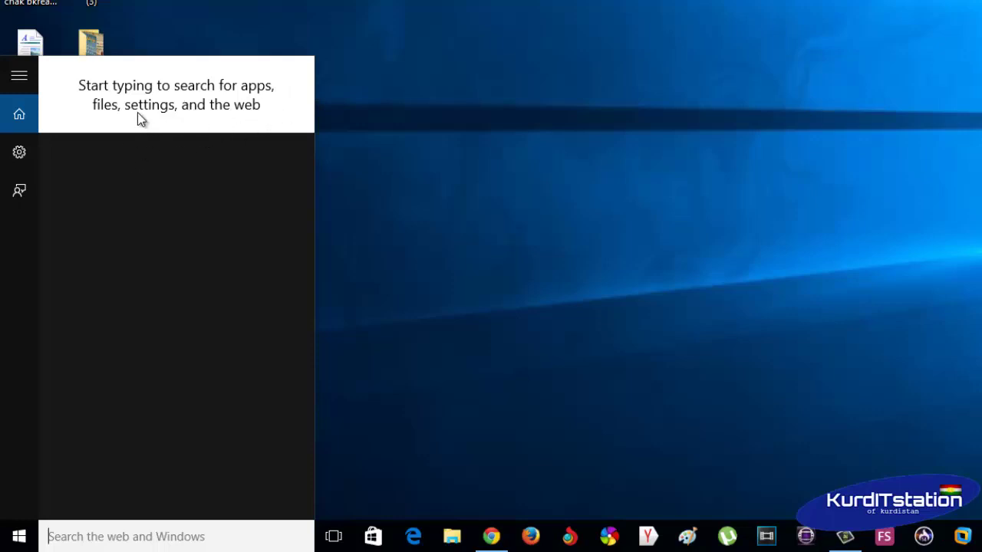
{"action": "left_click", "coordinate": [21, 152]}
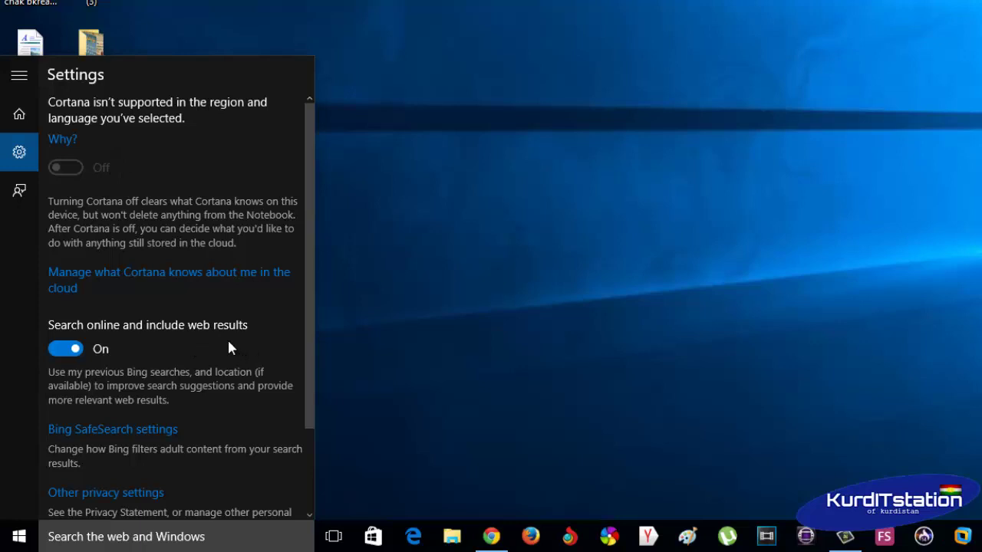
{"action": "left_click", "coordinate": [460, 276]}
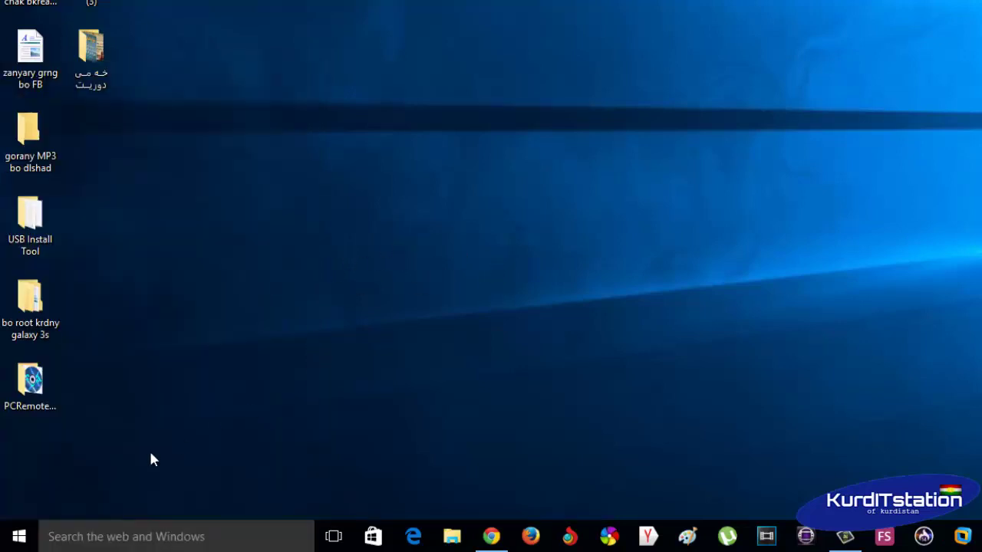
- Set the home location to United States in Control Panel's Region settings and apply the change
{"action": "right_click", "coordinate": [20, 539]}
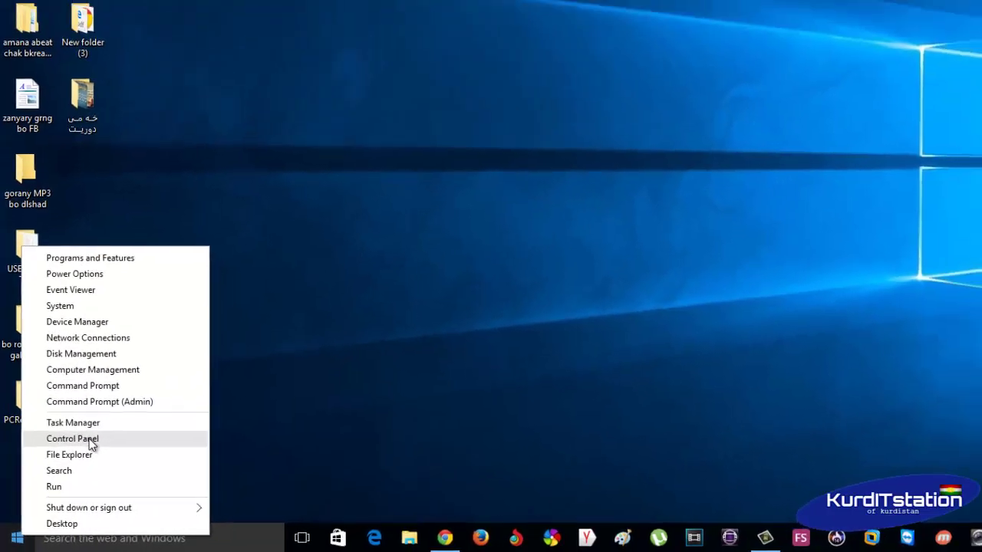
{"action": "left_click", "coordinate": [97, 426]}
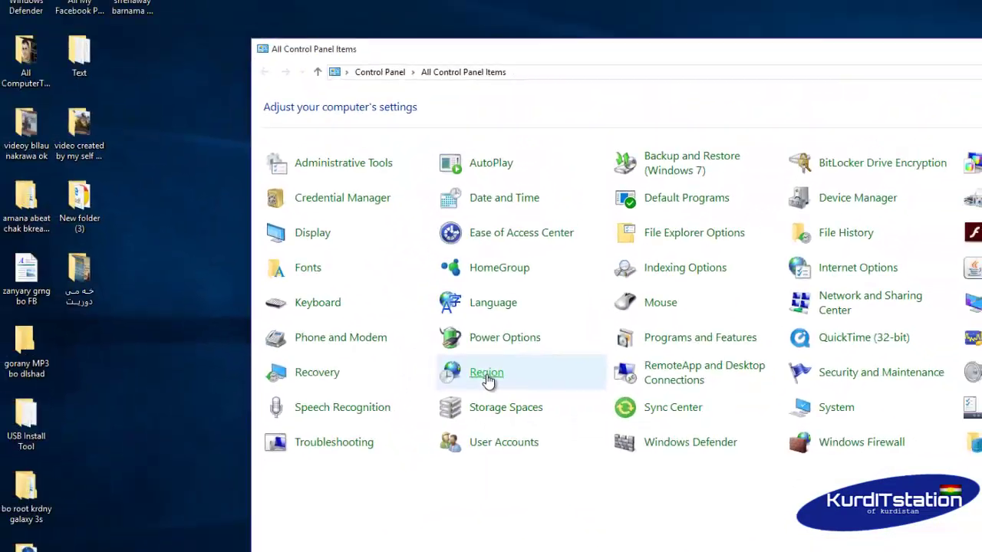
{"action": "left_click", "coordinate": [486, 373]}
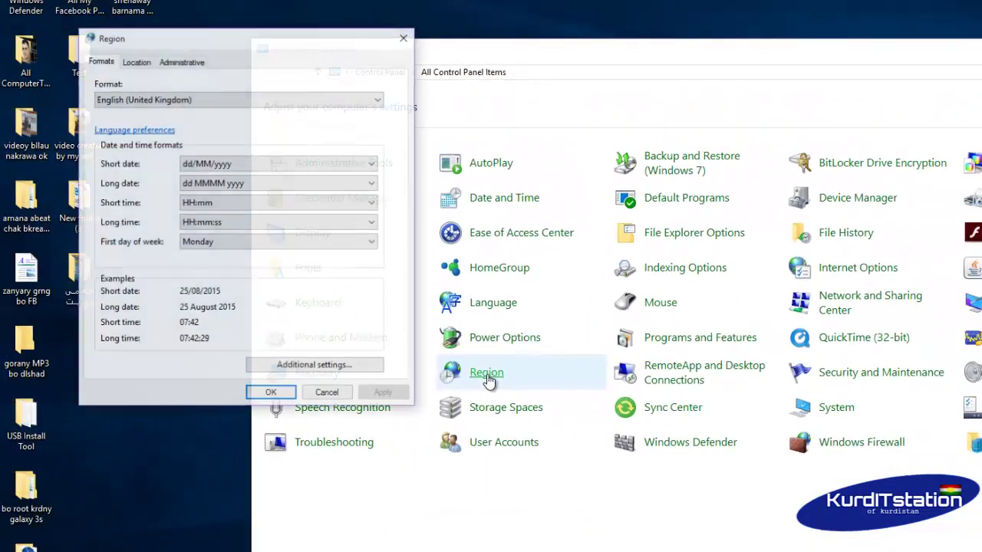
{"action": "left_click_drag", "start_coordinate": [249, 40], "coordinate": [574, 70]}
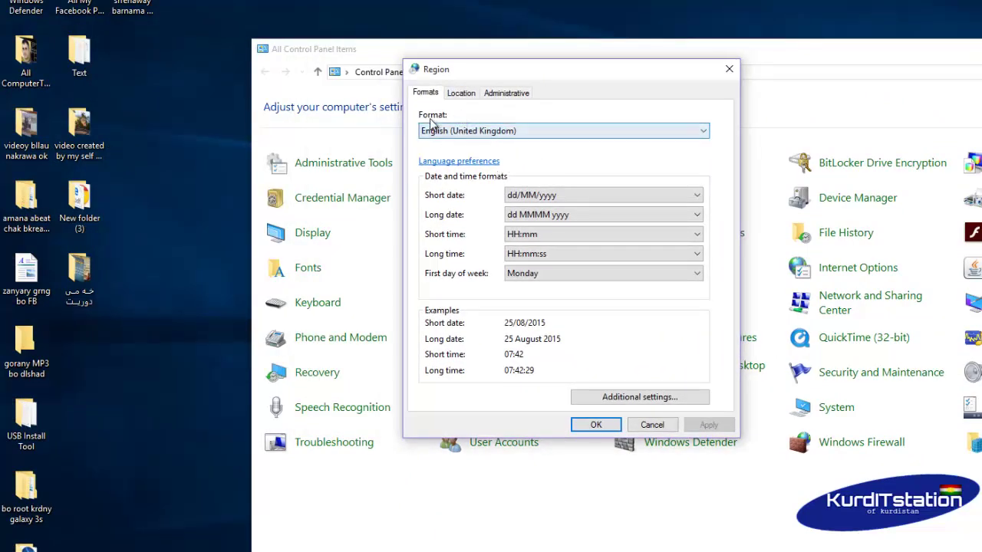
{"action": "left_click", "coordinate": [459, 95]}
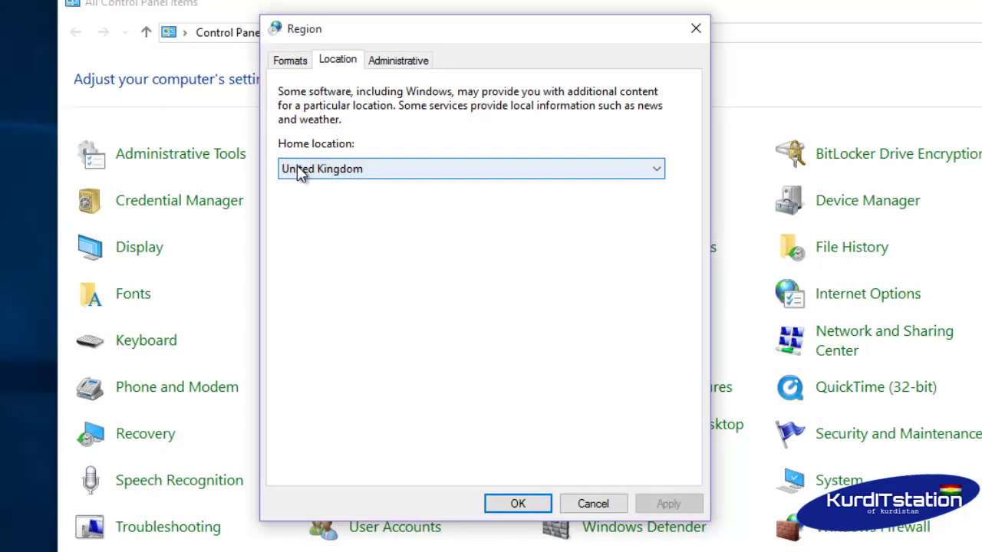
{"action": "left_click", "coordinate": [372, 174]}
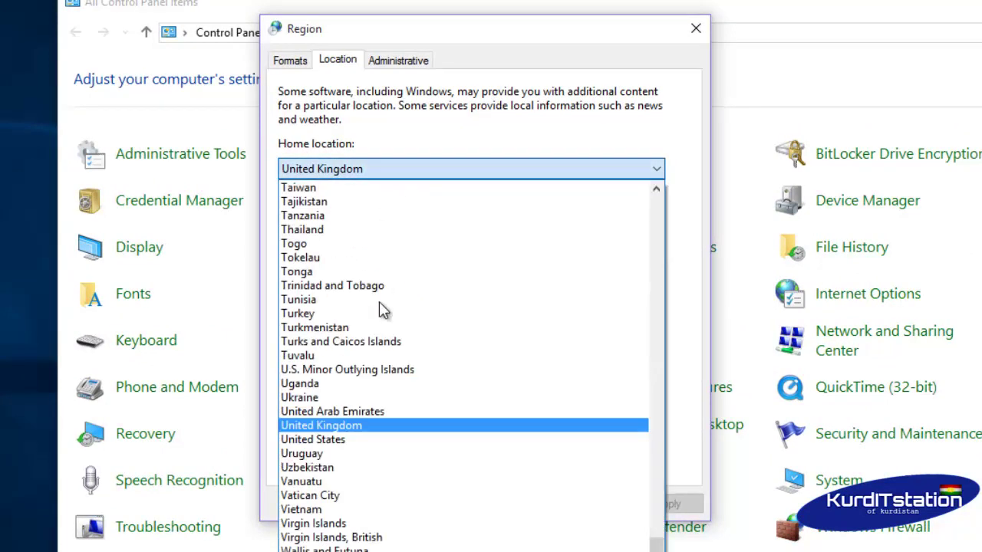
{"action": "left_click", "coordinate": [352, 451]}
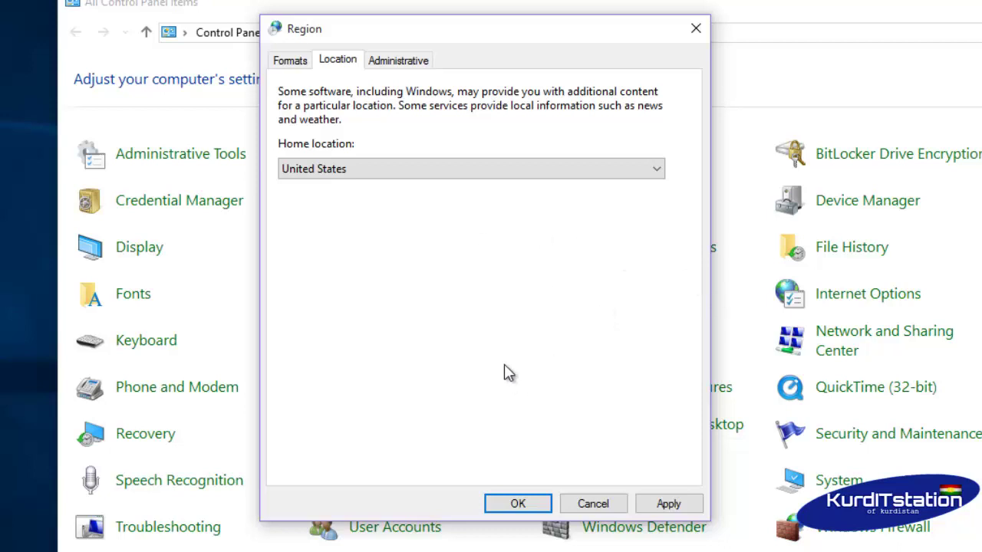
{"action": "left_click", "coordinate": [670, 508]}
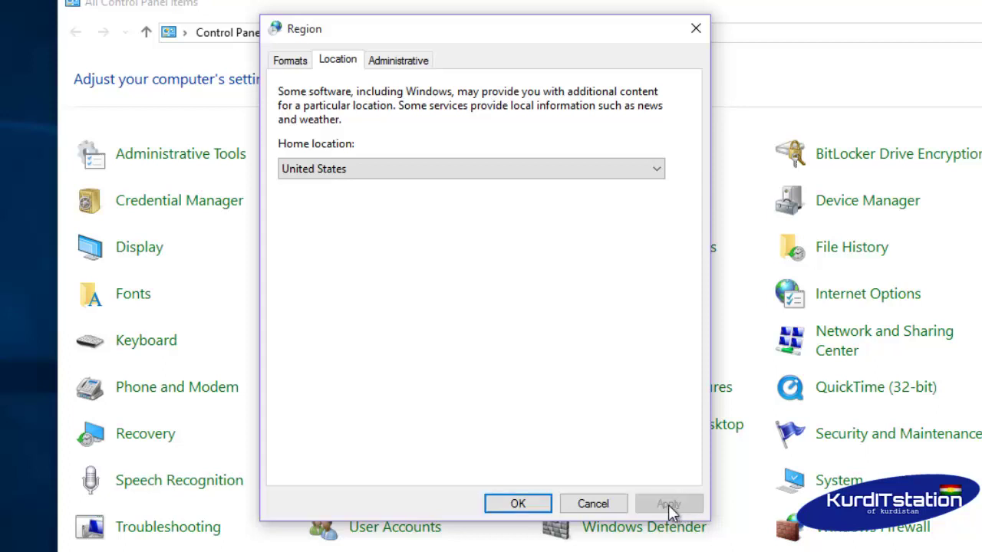
{"action": "left_click", "coordinate": [518, 506]}
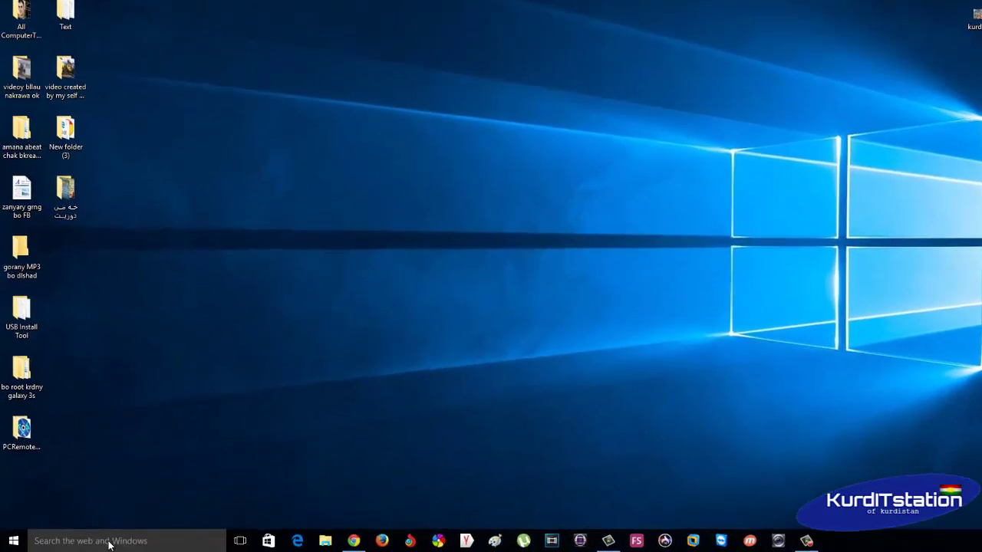
- Turn on Cortana in the Windows search settings, go through its introduction and agree to the data collection terms
{"action": "left_click", "coordinate": [97, 542]}
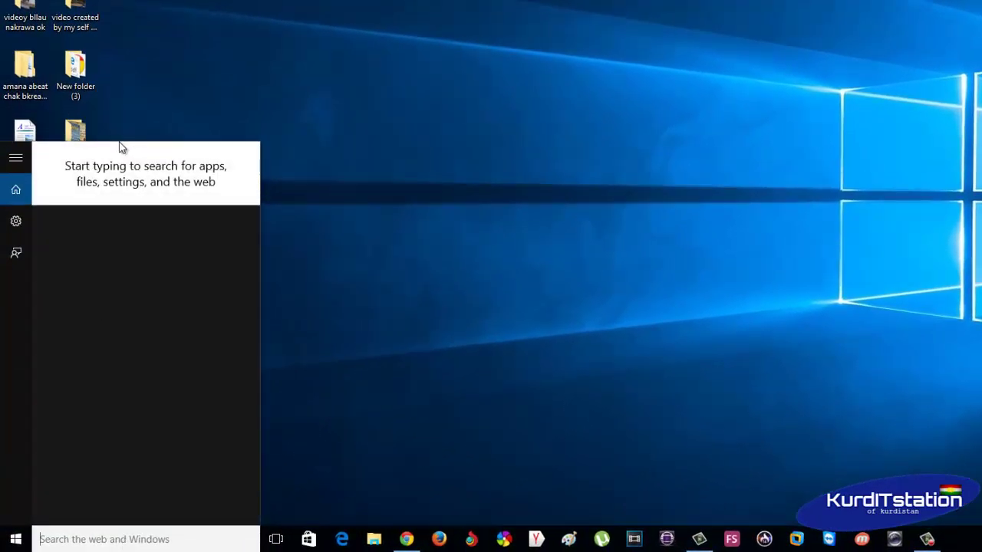
{"action": "left_click", "coordinate": [15, 222]}
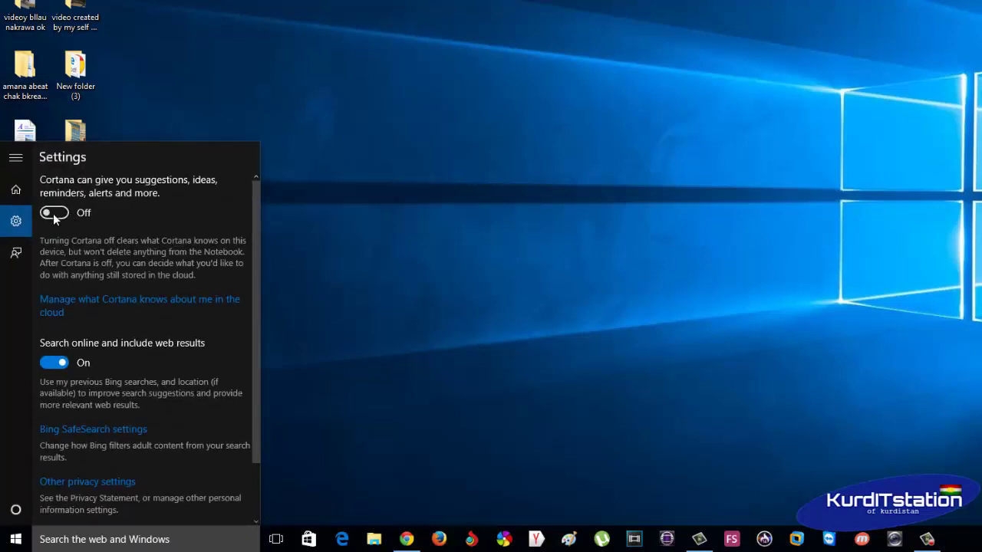
{"action": "left_click", "coordinate": [55, 214]}
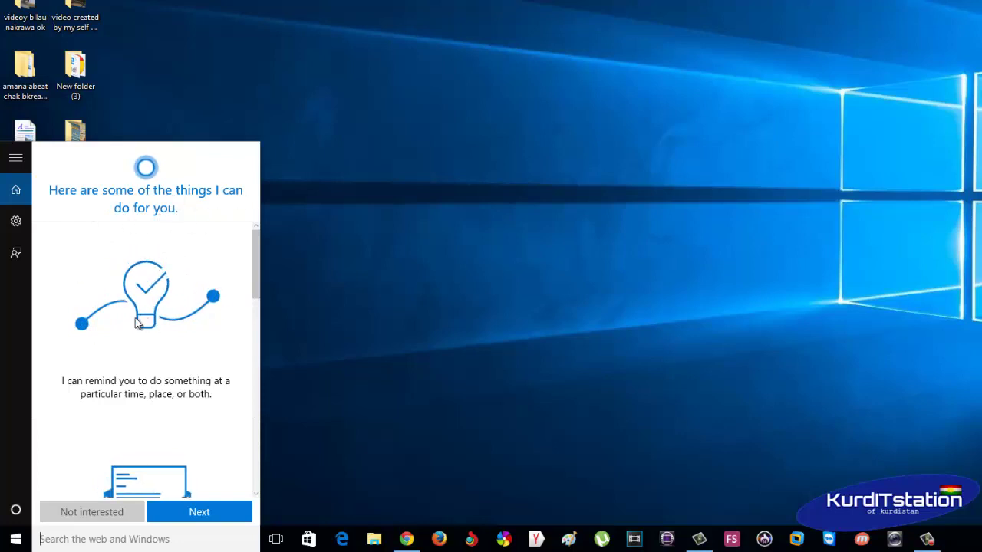
{"action": "scroll", "coordinate": [138, 358], "scroll_direction": "down", "scroll_amount": 1}
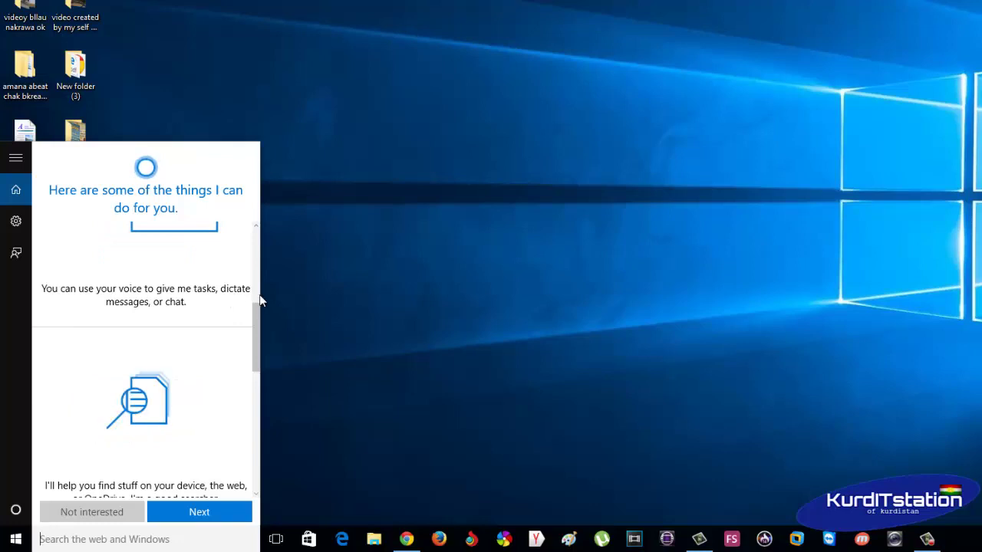
{"action": "scroll", "coordinate": [173, 338], "scroll_direction": "up", "scroll_amount": 1}
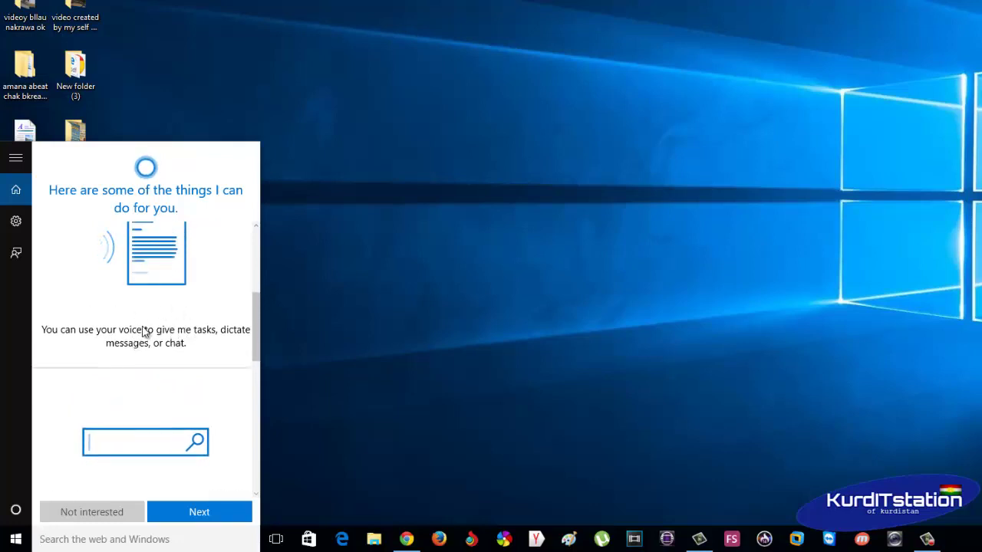
{"action": "scroll", "coordinate": [142, 334], "scroll_direction": "down", "scroll_amount": 3}
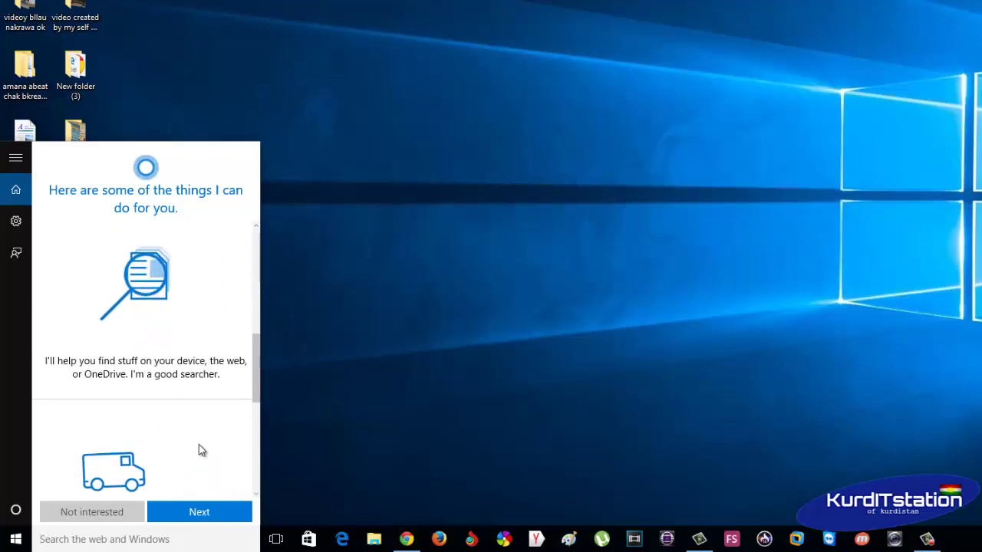
{"action": "left_click", "coordinate": [207, 512]}
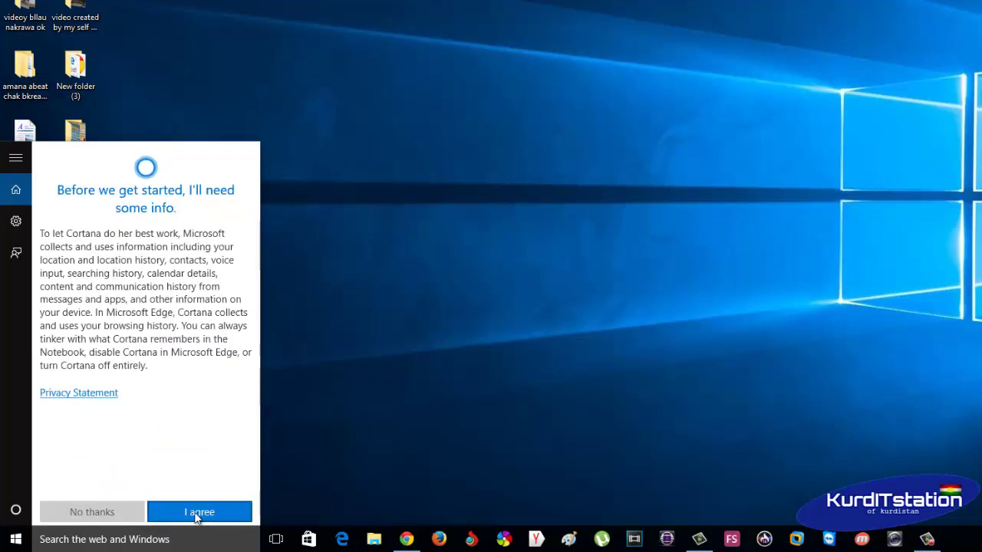
{"action": "left_click", "coordinate": [196, 516]}
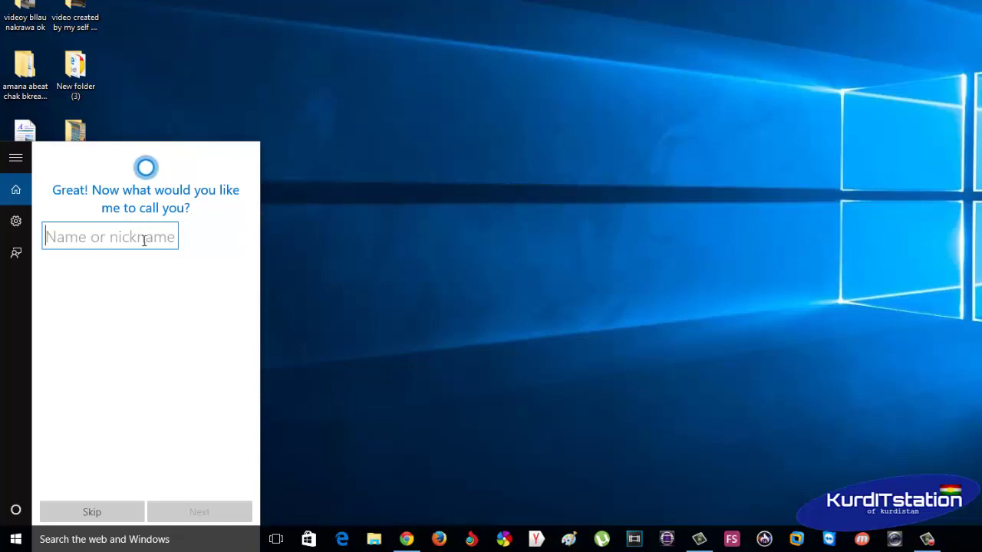
- Enter a nickname for Cortana to use and accept the suggested starter interests
{"action": "type", "text": "M"}
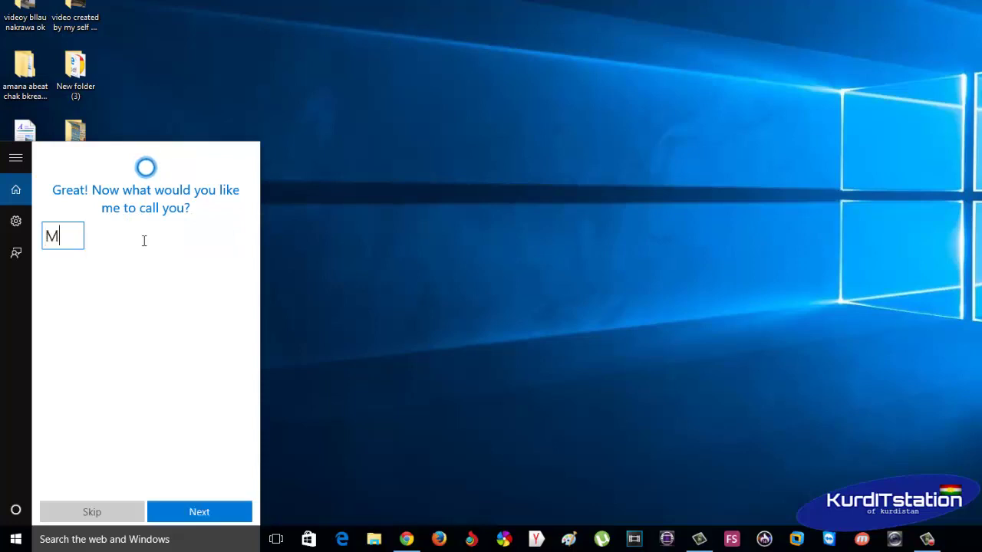
{"action": "type", "text": "arc"}
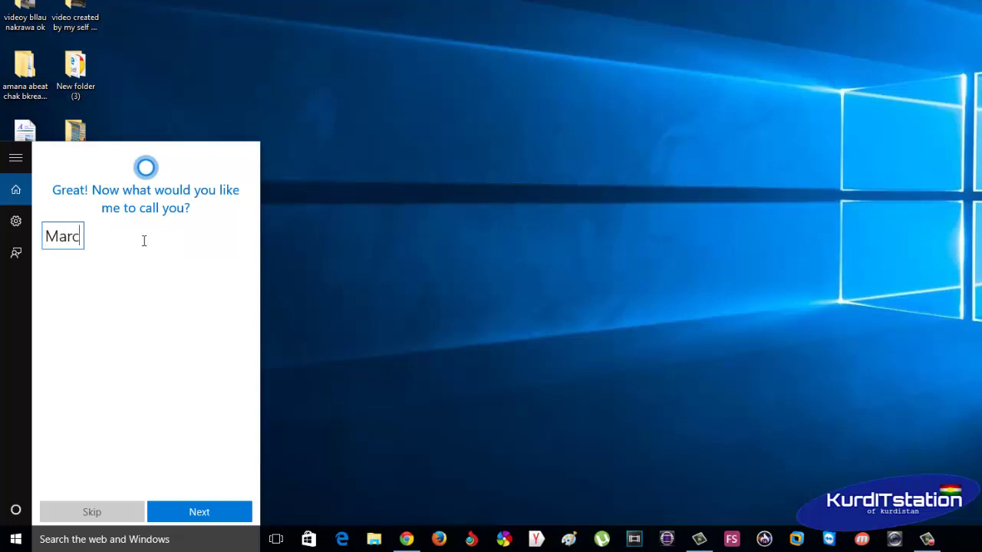
{"action": "type", "text": "o"}
{"action": "left_click", "coordinate": [200, 511]}
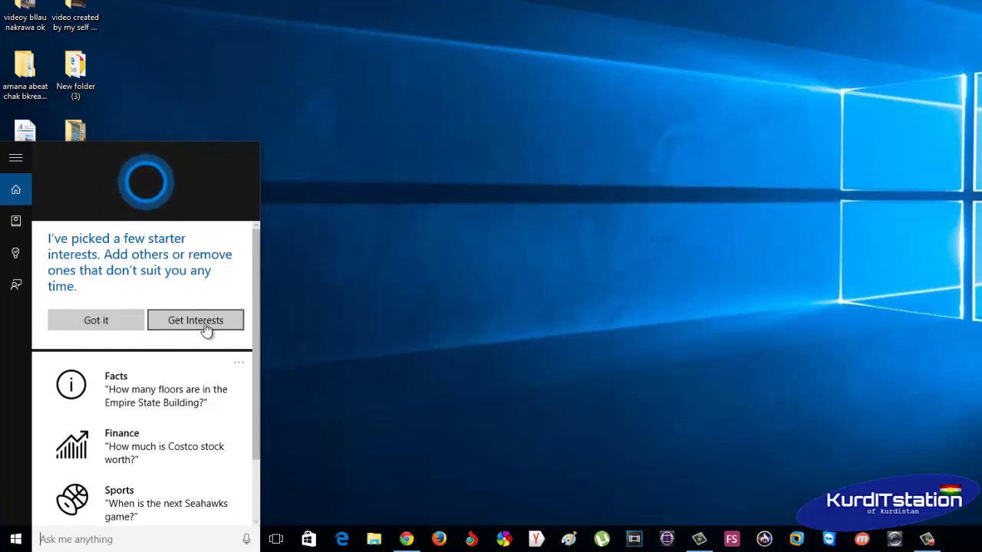
{"action": "left_click", "coordinate": [97, 329]}
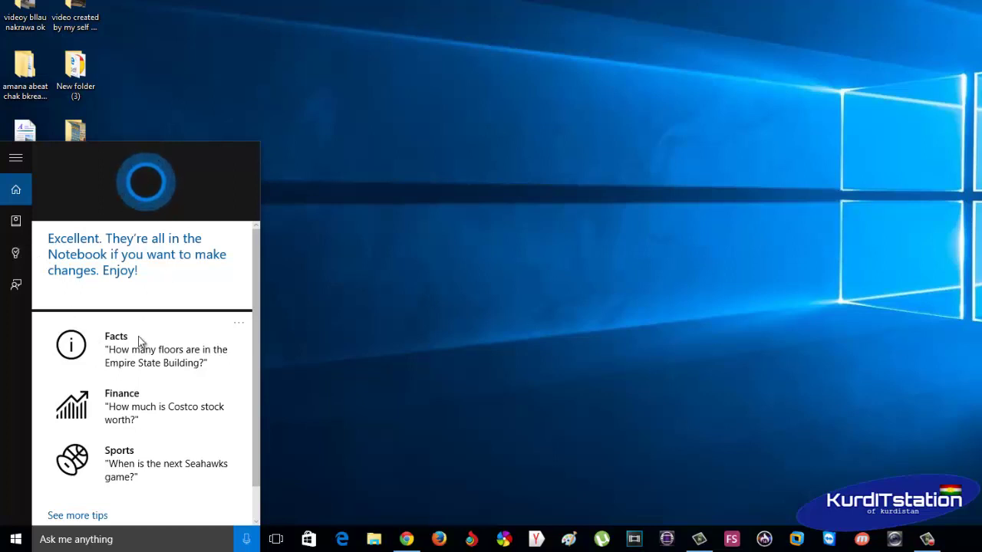
{"action": "left_click", "coordinate": [92, 516]}
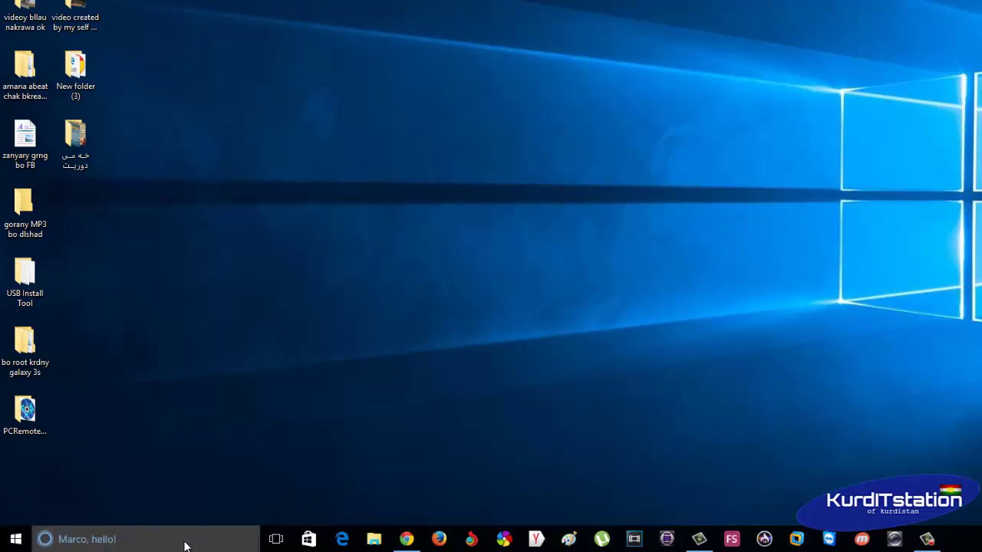
- Start Cortana's voice input and complete the microphone setup by reading the sample phrase aloud
{"action": "left_click", "coordinate": [54, 543]}
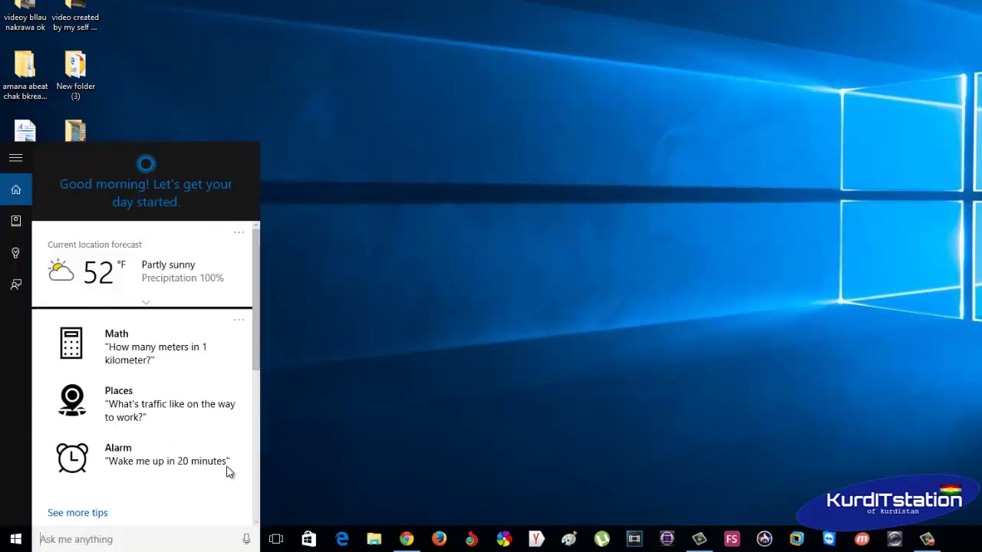
{"action": "left_click", "coordinate": [246, 542]}
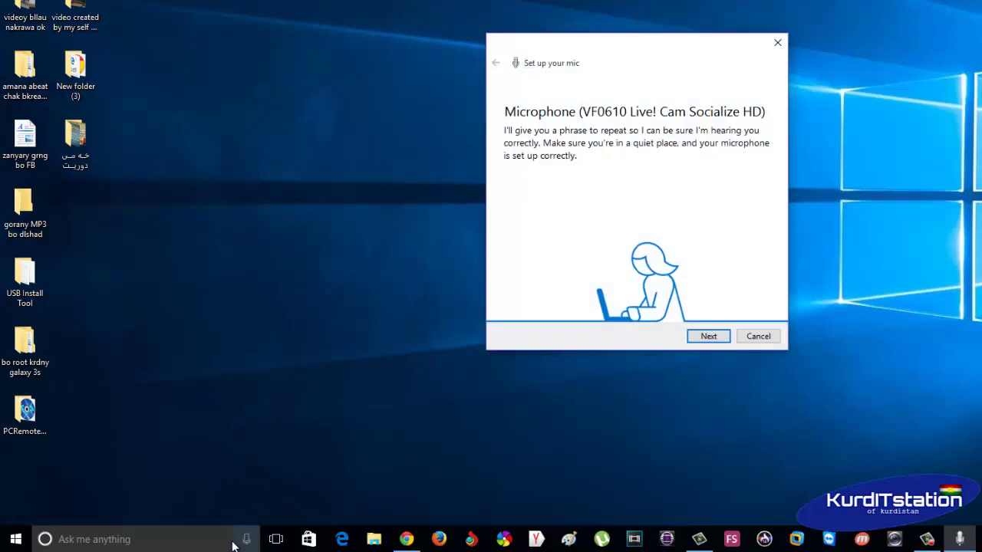
{"action": "left_click", "coordinate": [714, 337]}
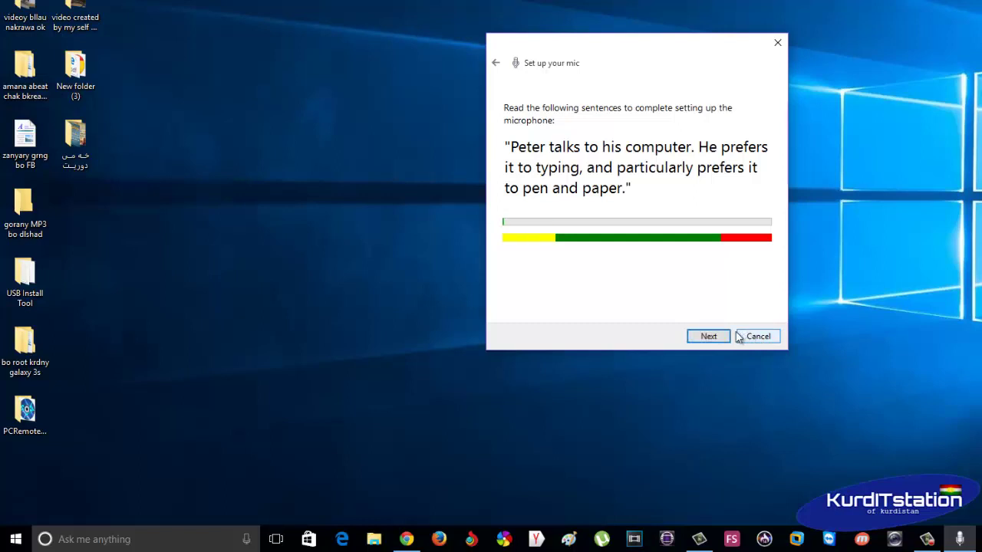
{"action": "left_click", "coordinate": [707, 337]}
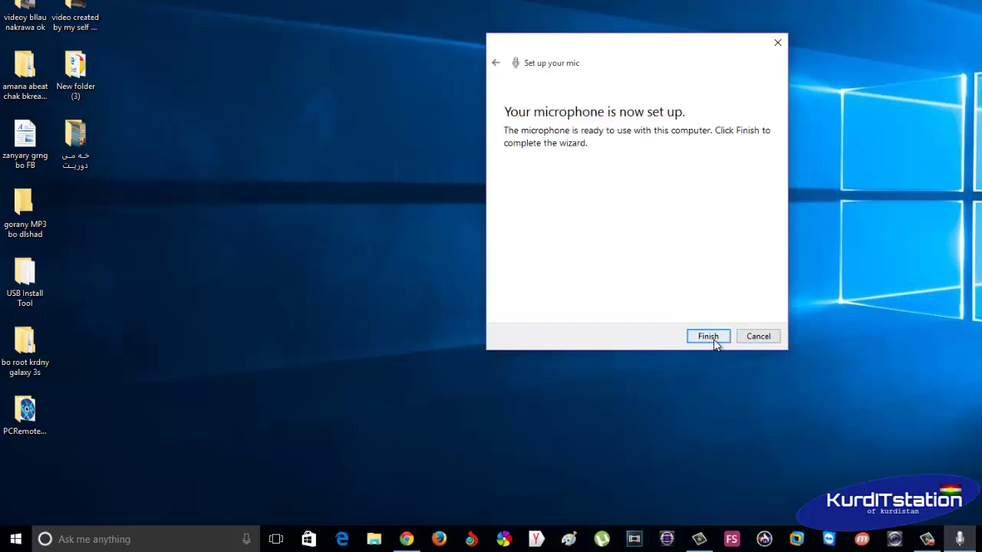
{"action": "left_click", "coordinate": [712, 337]}
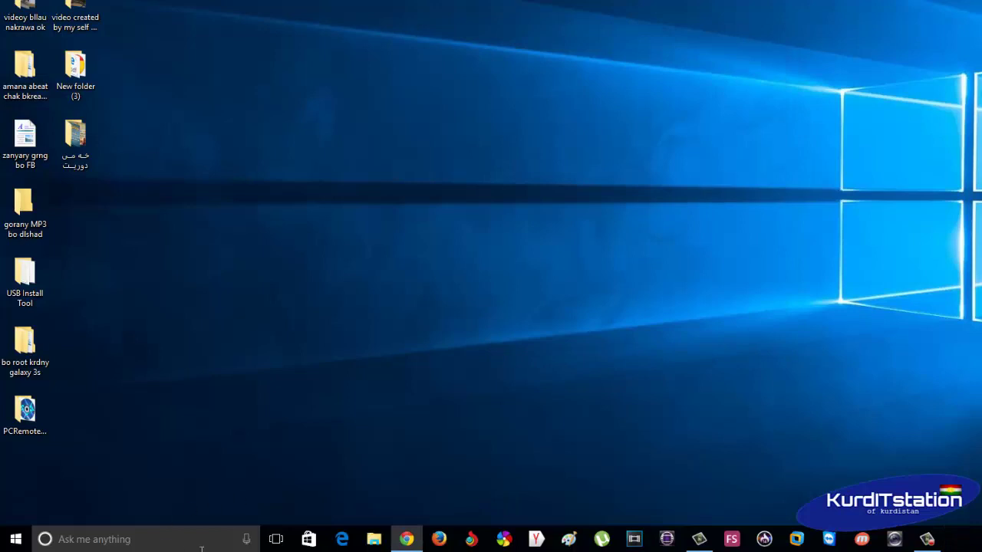
- Ask Cortana by voice "What time now?" and "Tell me about the weather please."
{"action": "left_click", "coordinate": [153, 540]}
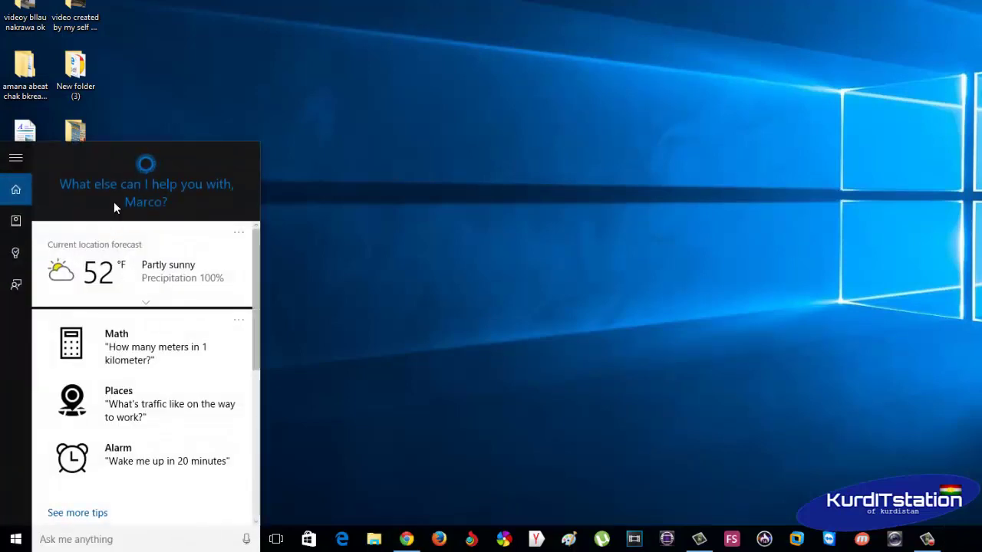
{"action": "left_click", "coordinate": [148, 190]}
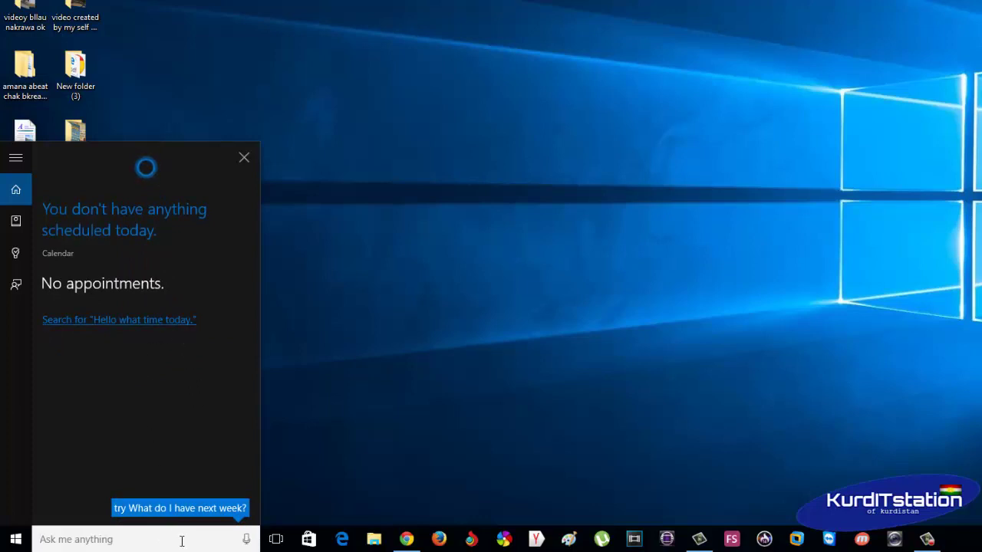
{"action": "left_click", "coordinate": [247, 539]}
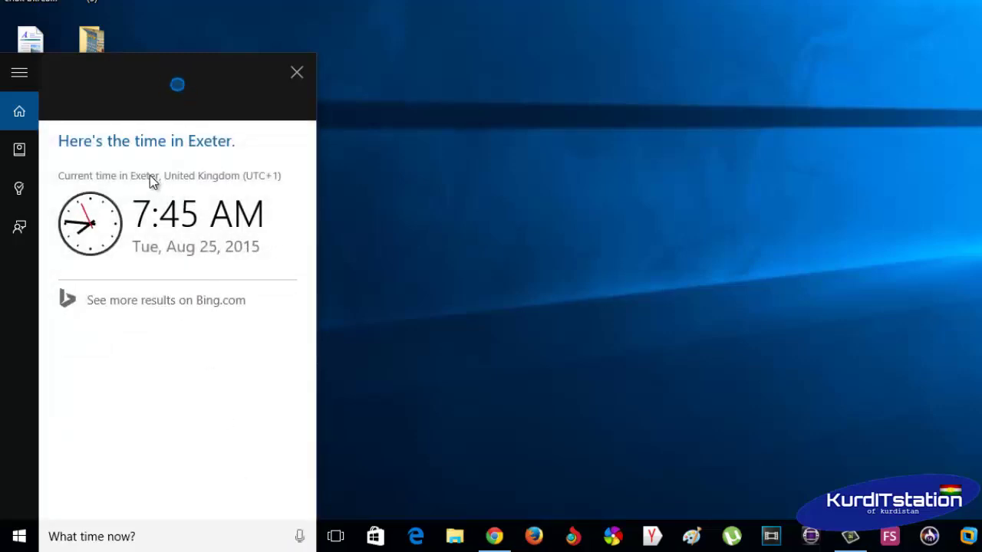
{"action": "left_click", "coordinate": [299, 540]}
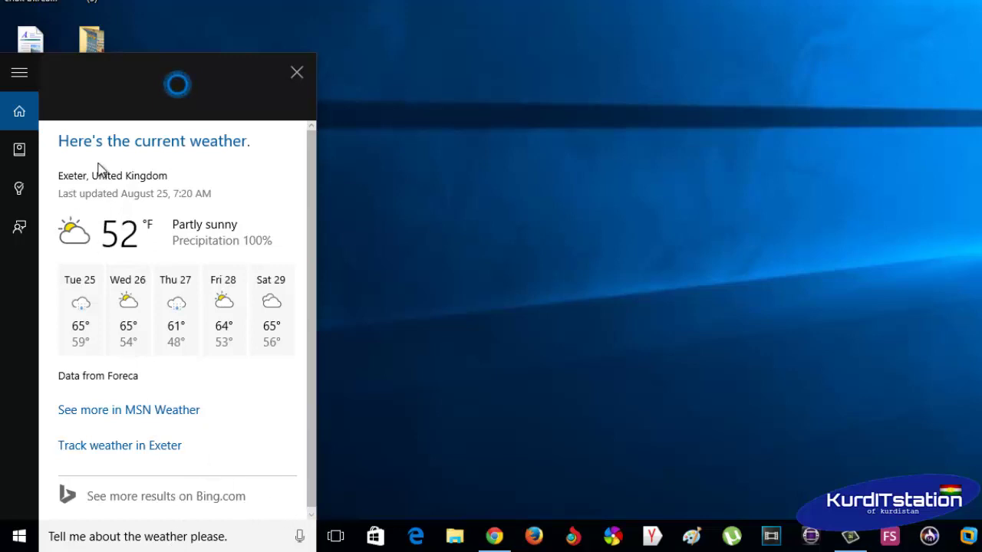
- Say "Never problem Cortana" to Cortana, then close the Bing results tab and minimize the browser
{"action": "left_click", "coordinate": [299, 536]}
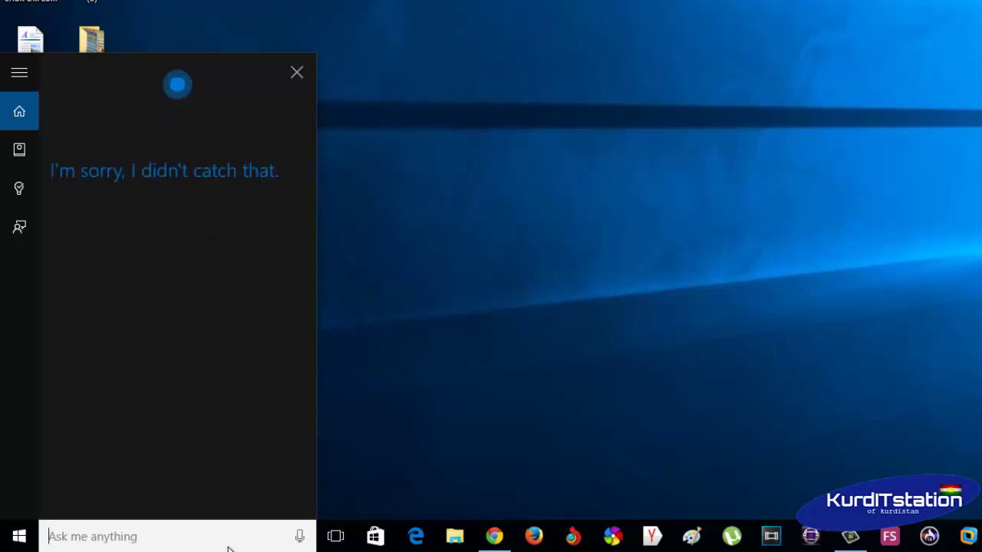
{"action": "left_click", "coordinate": [296, 536]}
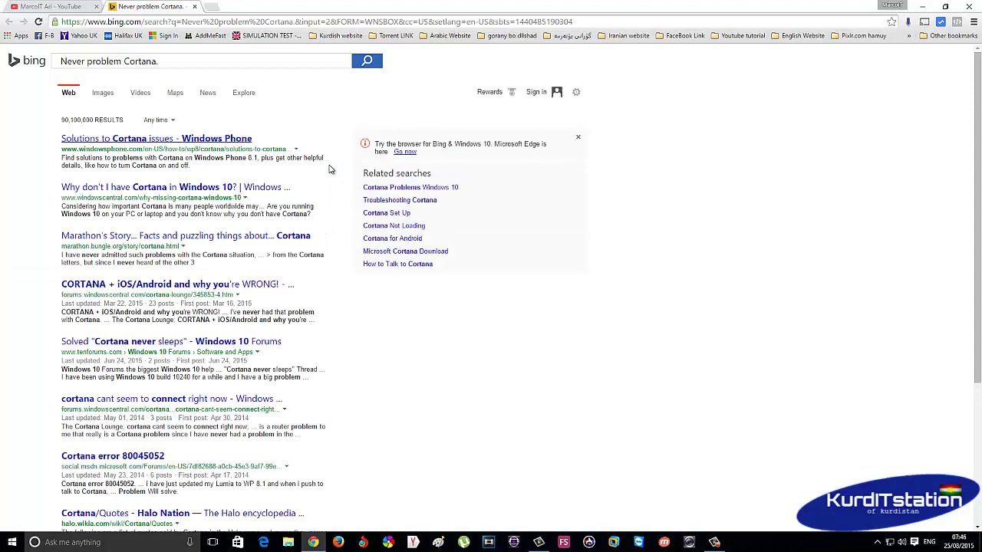
{"action": "left_click", "coordinate": [194, 7]}
{"action": "left_click", "coordinate": [922, 6]}
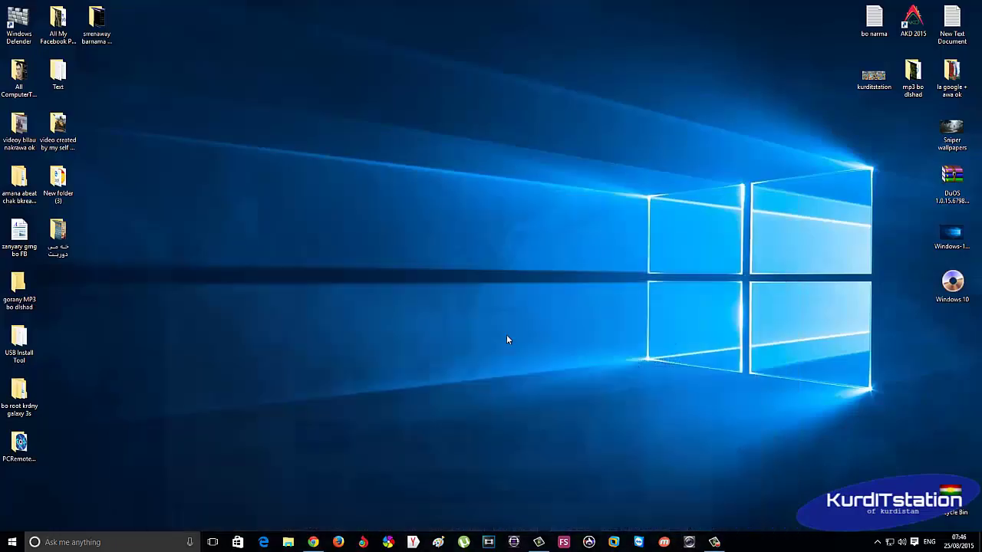
- Search by voice with Cortana for "Action movie", then close the Bing results tab and return to the desktop
{"action": "left_click", "coordinate": [189, 543]}
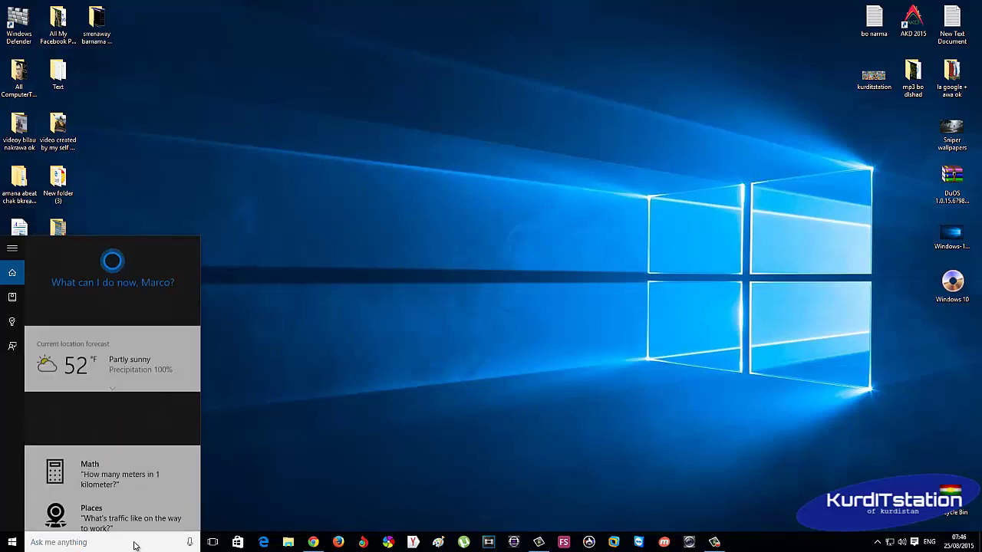
{"action": "left_click", "coordinate": [190, 543]}
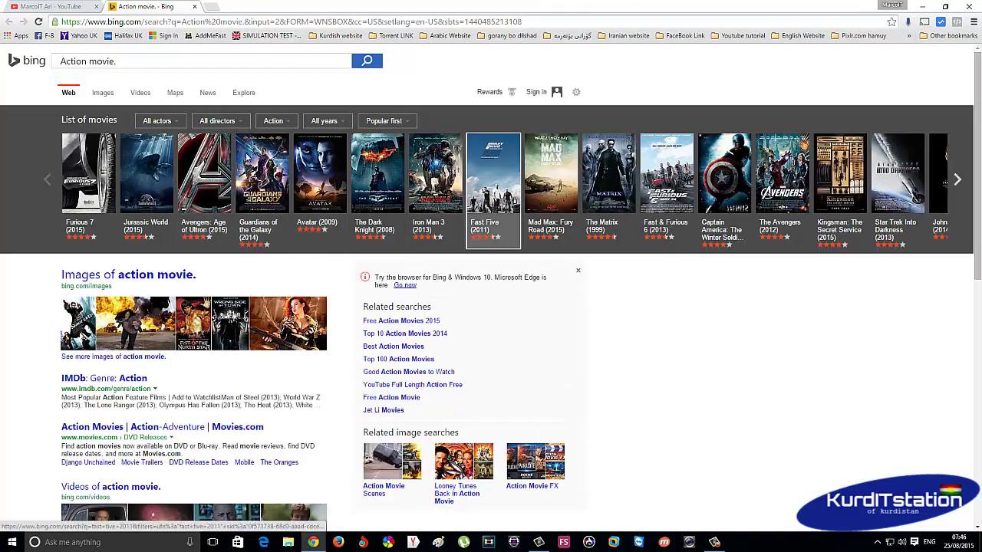
{"action": "left_click", "coordinate": [198, 8]}
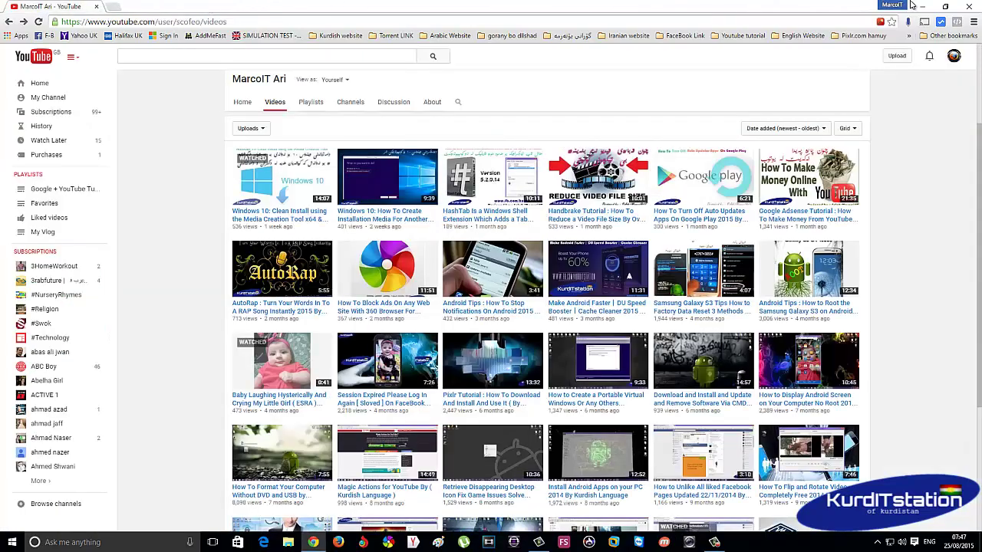
{"action": "key", "text": "super+d"}
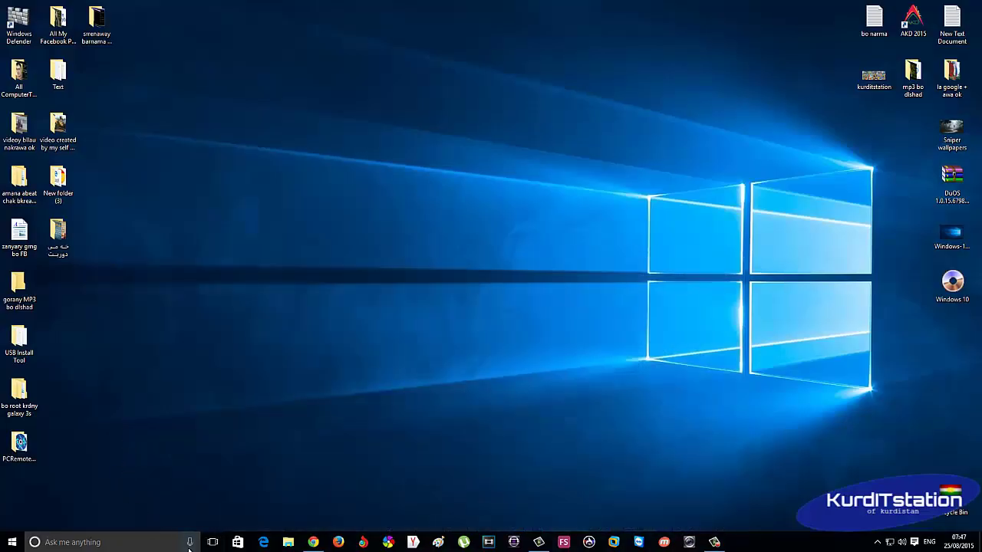
- Search by voice with Cortana for "The best game", then close the results tab and minimize the browser
{"action": "left_click", "coordinate": [189, 542]}
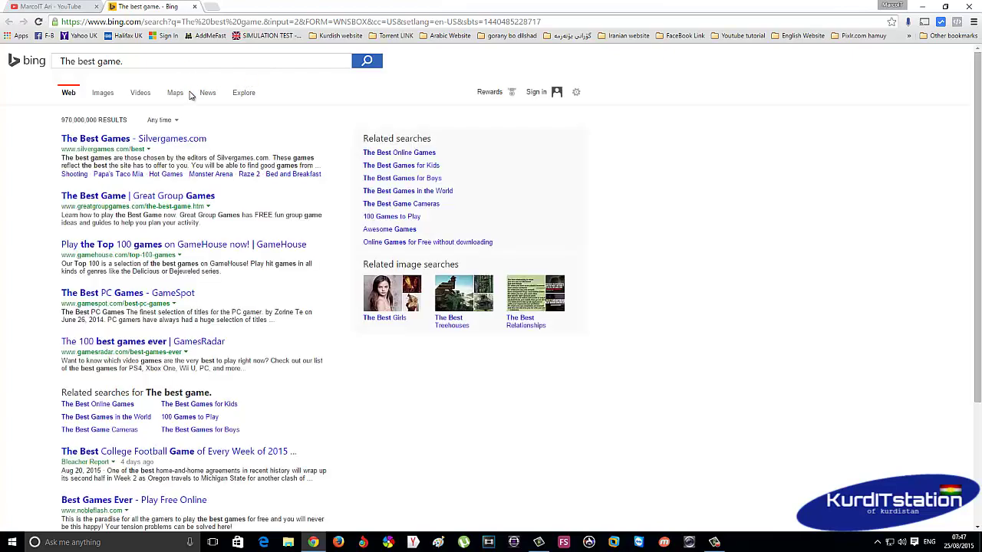
{"action": "left_click", "coordinate": [194, 6]}
{"action": "left_click", "coordinate": [921, 7]}
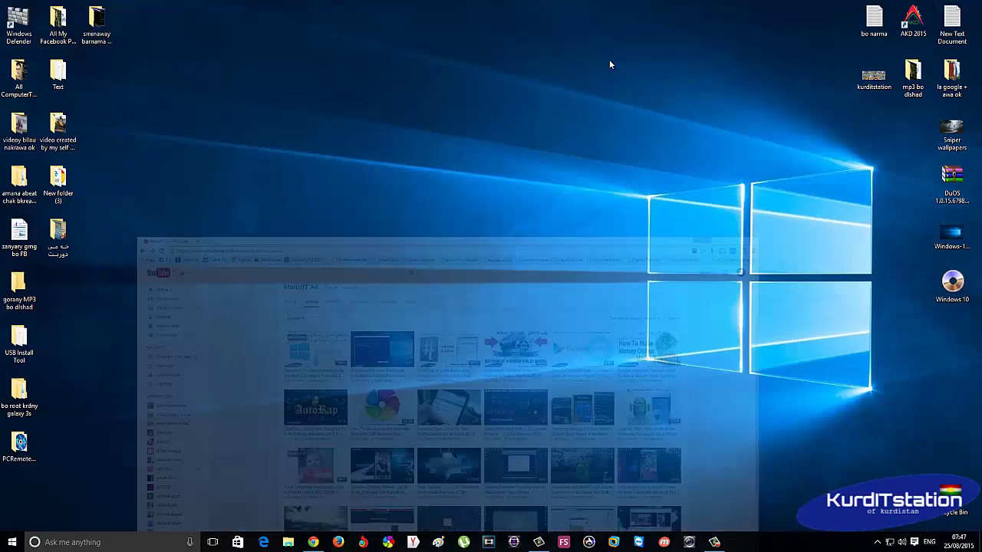
- Ask Cortana by voice "Hello Cortana are you OK", then close the results tab and minimize the browser
{"action": "left_click", "coordinate": [191, 542]}
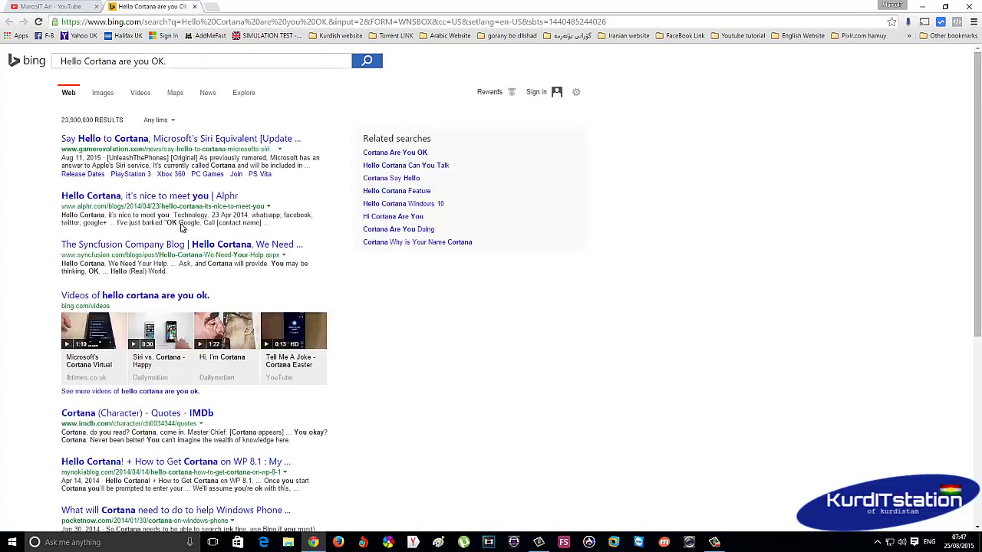
{"action": "left_click", "coordinate": [195, 6]}
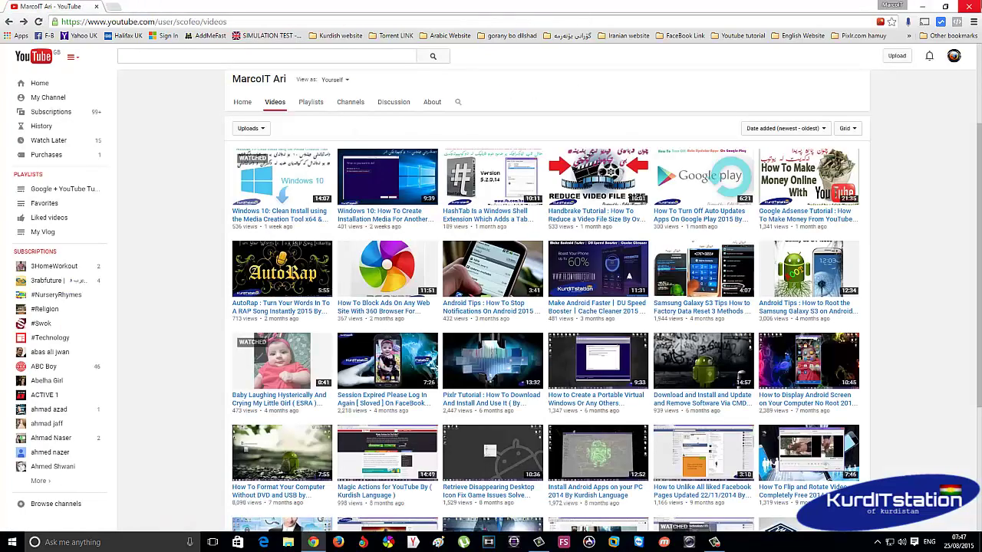
{"action": "left_click", "coordinate": [924, 6]}
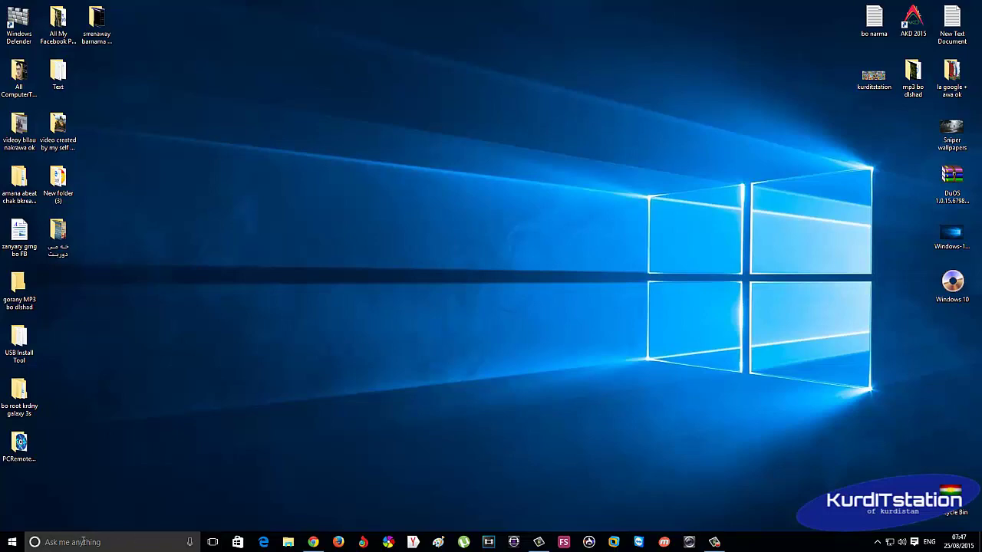
- Select United Kingdom as the home location in Control Panel's Region settings, then close both windows without applying
{"action": "right_click", "coordinate": [11, 543]}
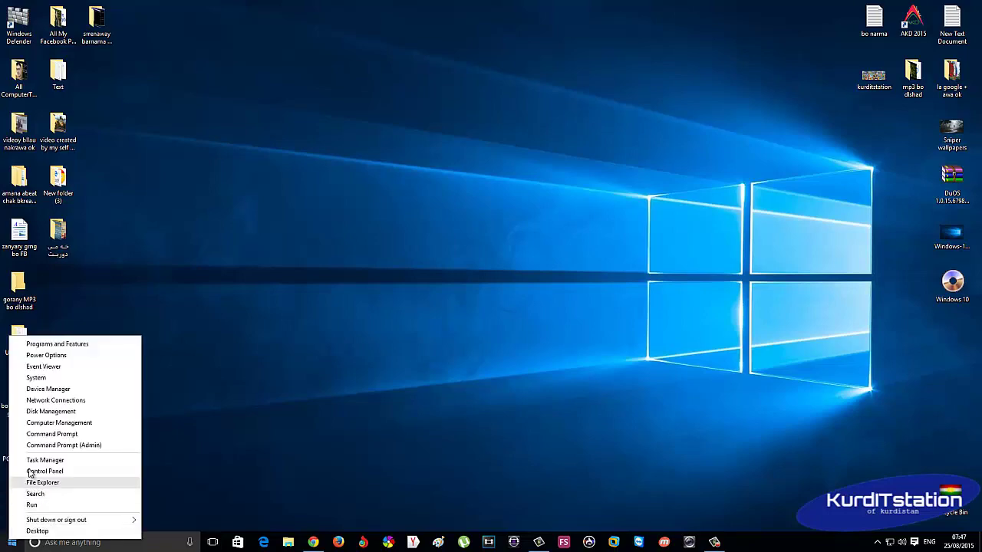
{"action": "left_click", "coordinate": [66, 472]}
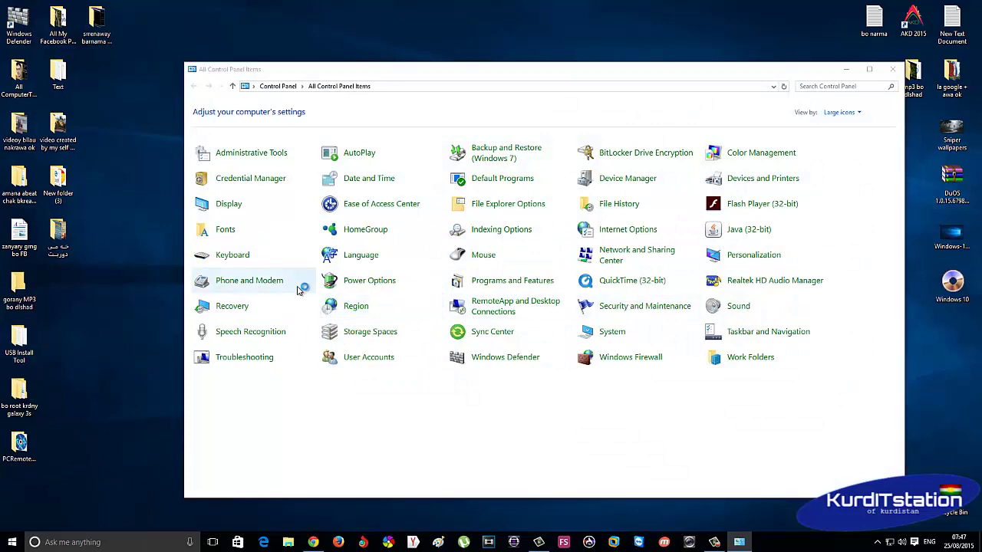
{"action": "left_click", "coordinate": [60, 38]}
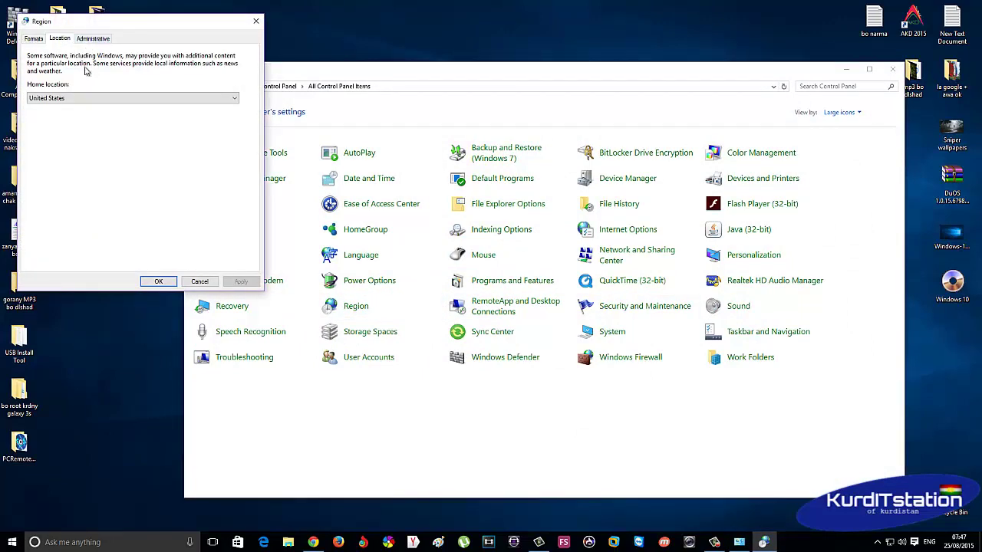
{"action": "left_click", "coordinate": [90, 98]}
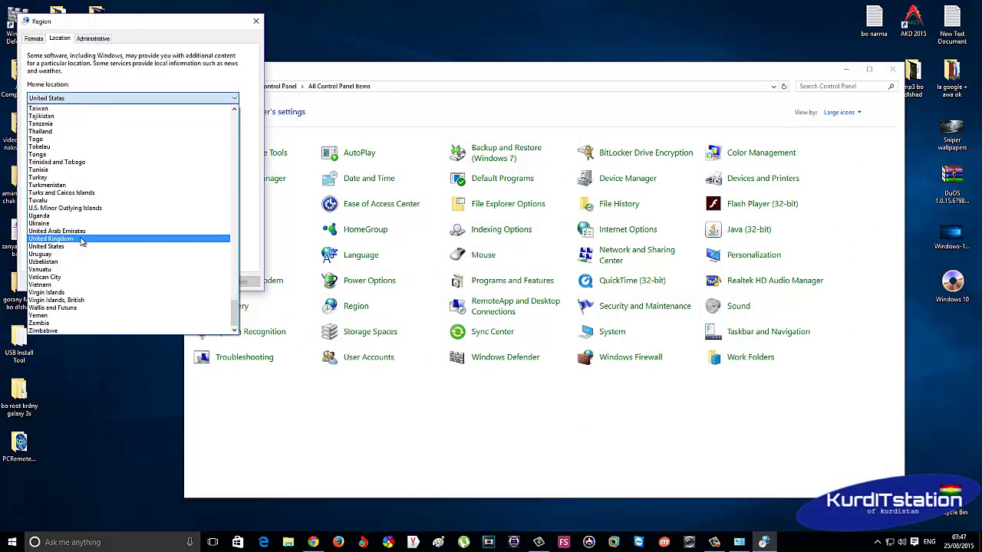
{"action": "left_click", "coordinate": [89, 239]}
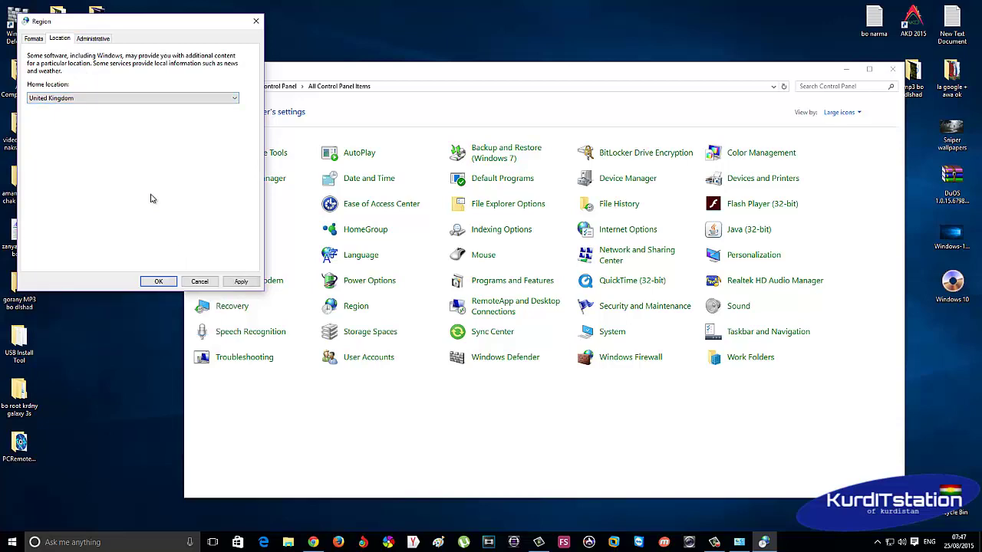
{"action": "left_click", "coordinate": [255, 23]}
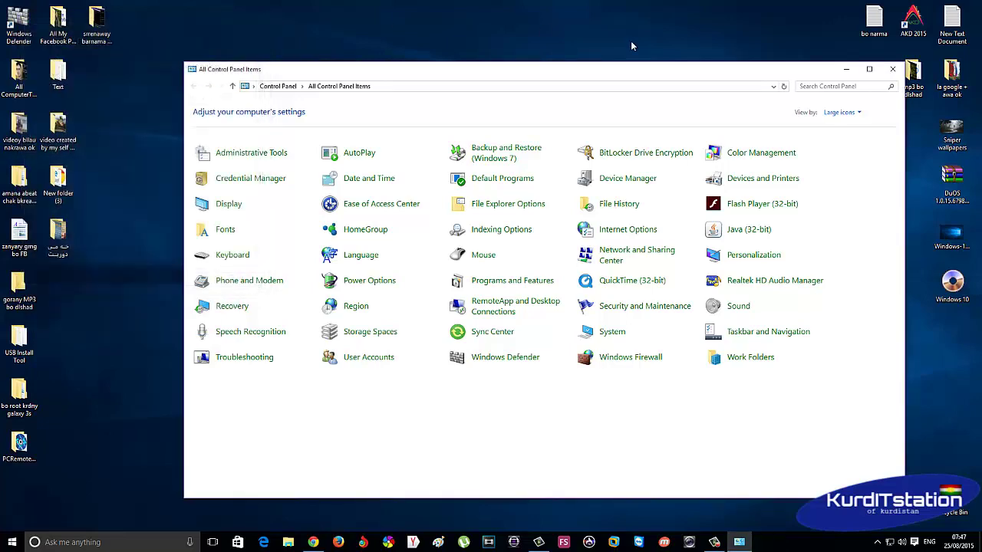
{"action": "left_click", "coordinate": [894, 70]}
{"action": "right_click", "coordinate": [488, 166]}
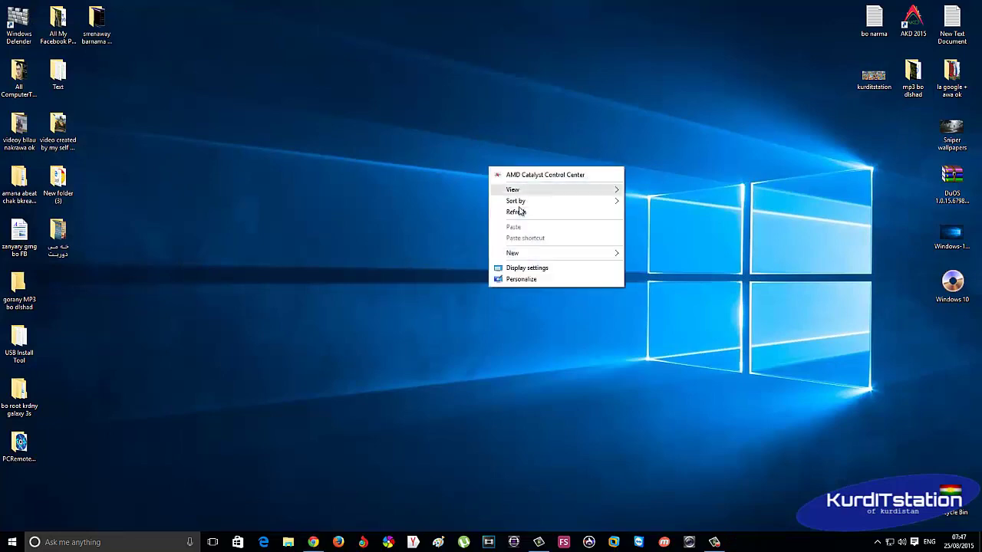
{"action": "left_click", "coordinate": [521, 211]}
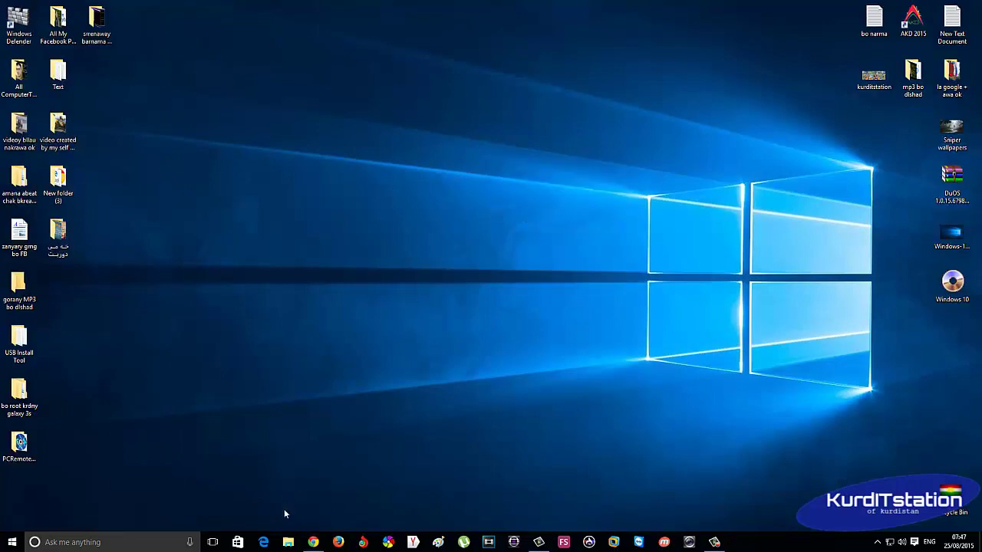
- Open the KurdITstation Facebook page from the YouTube channel's banner link in Chrome and look through its posts
{"action": "left_click", "coordinate": [313, 542]}
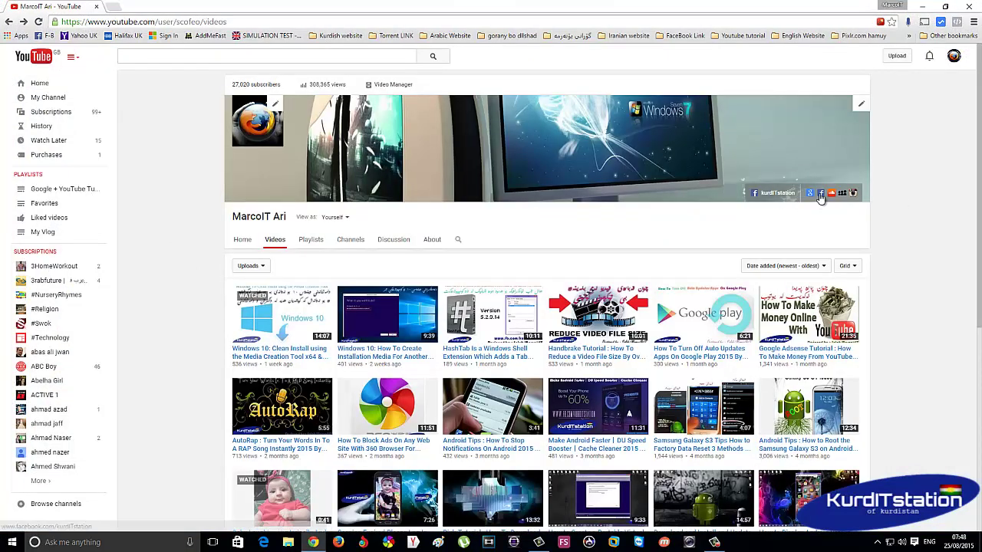
{"action": "left_click", "coordinate": [820, 193]}
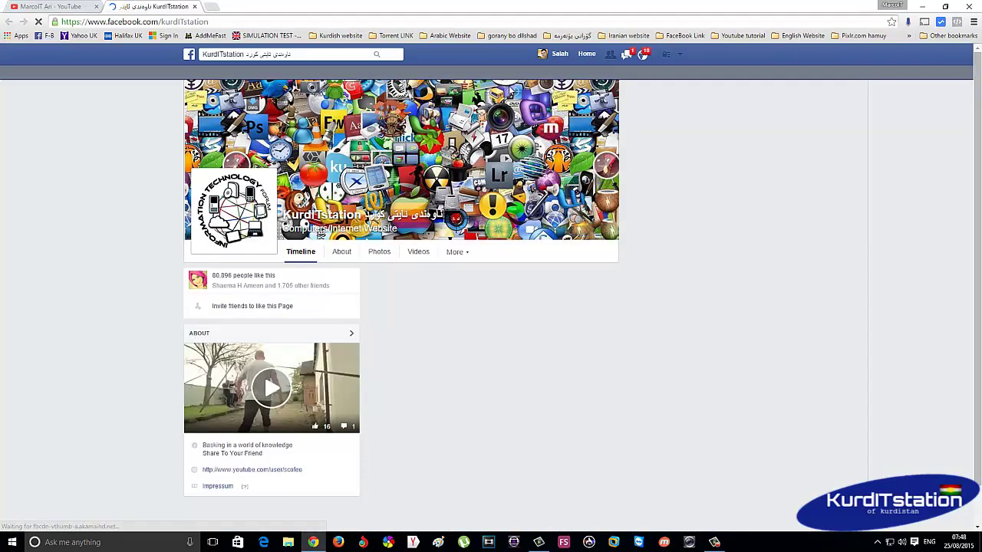
{"action": "scroll", "coordinate": [460, 284], "scroll_direction": "down", "scroll_amount": 4}
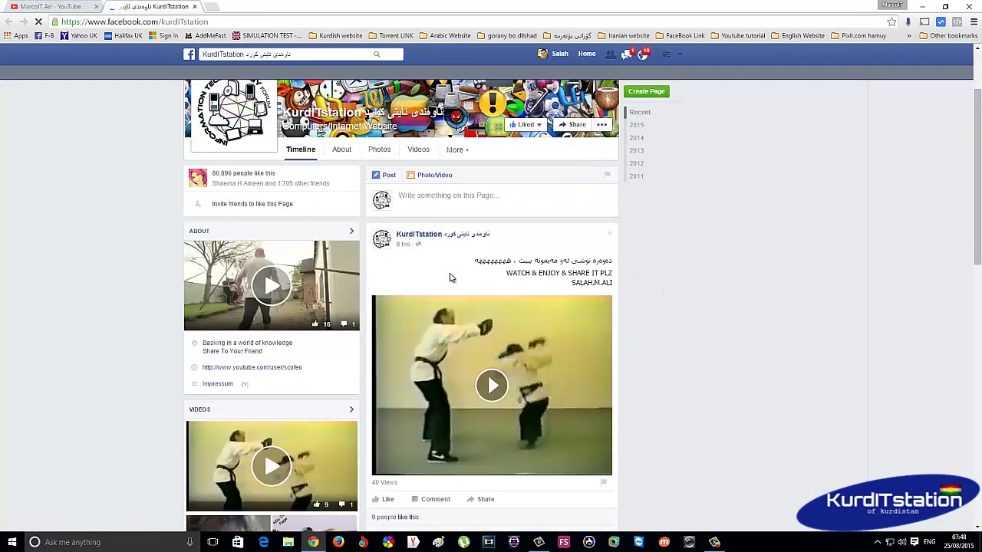
{"action": "scroll", "coordinate": [496, 293], "scroll_direction": "down", "scroll_amount": 3}
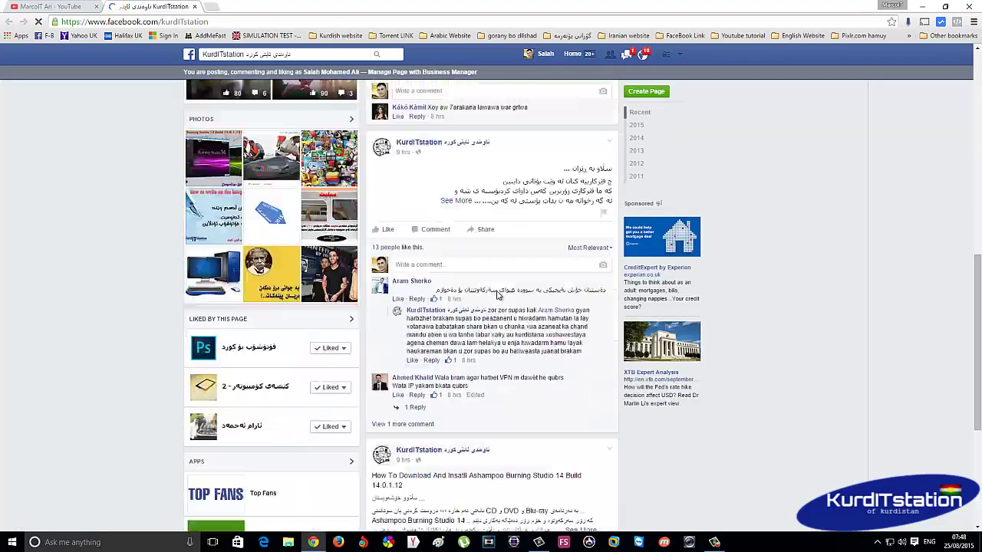
{"action": "scroll", "coordinate": [496, 293], "scroll_direction": "up", "scroll_amount": 5}
{"action": "scroll", "coordinate": [496, 294], "scroll_direction": "up", "scroll_amount": 4}
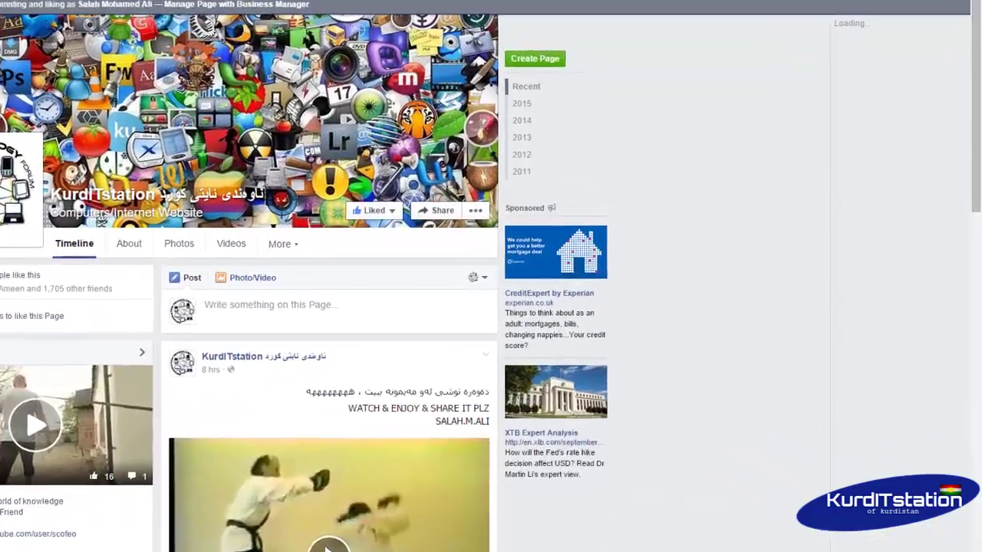